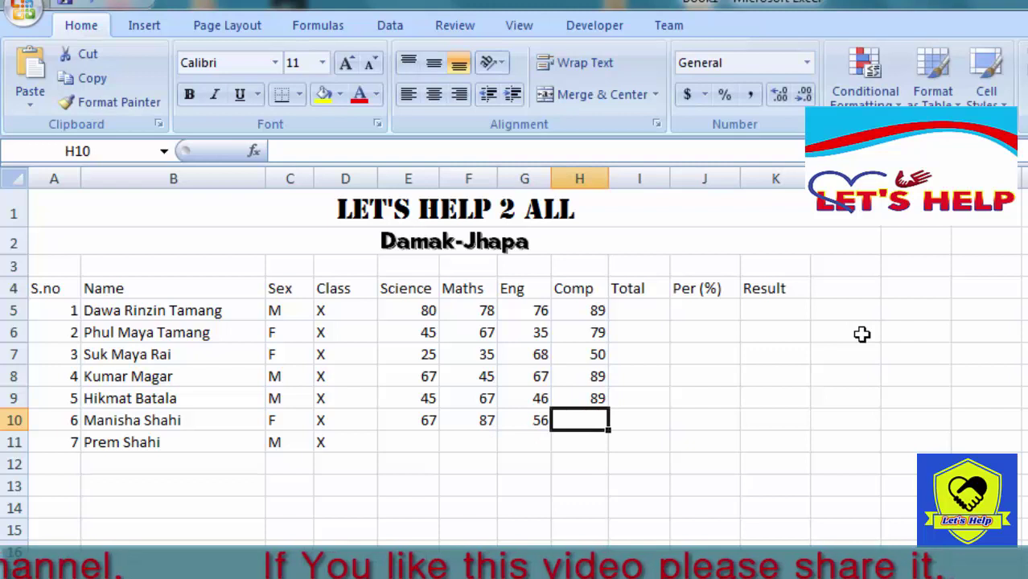
# Enter Comp mark 64 in H10, then marks 45, 34, 56 and 78 across E11:H11.
pyautogui.write('64')
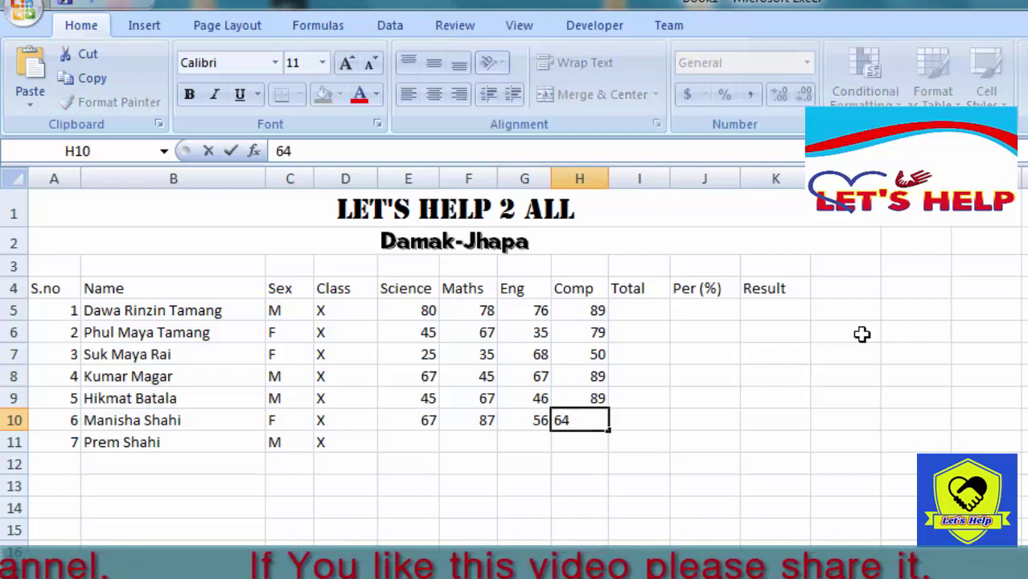
pyautogui.press('Return')
pyautogui.press('Left')
pyautogui.press('Left')
pyautogui.press('Left')
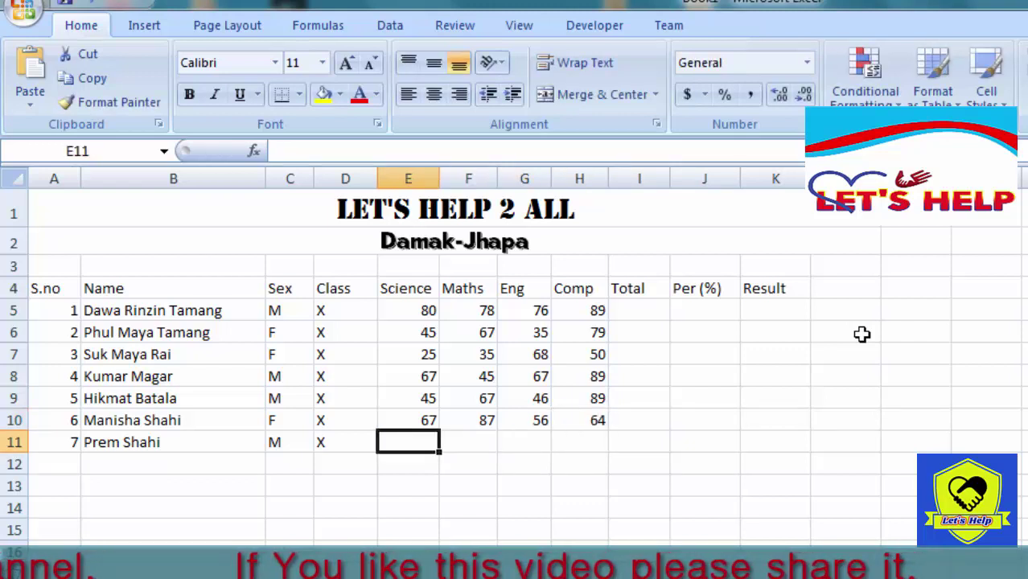
pyautogui.write('45')
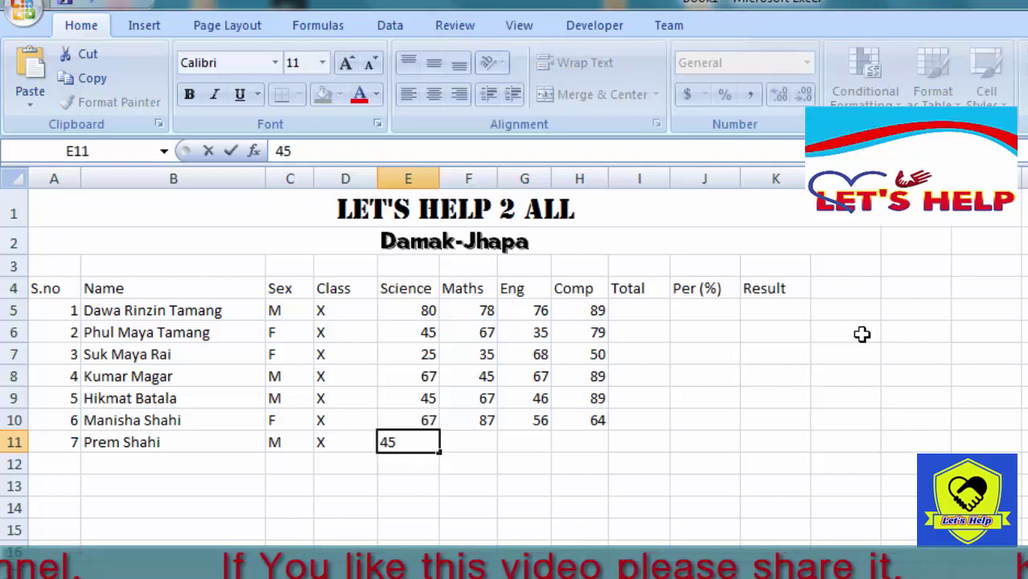
pyautogui.press('Right')
pyautogui.write('34')
pyautogui.press('Right')
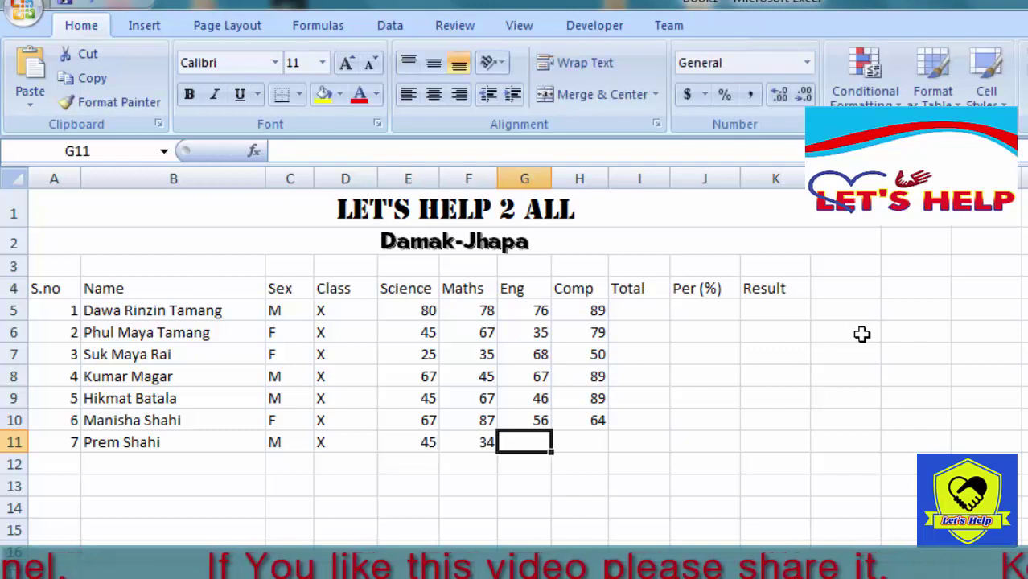
pyautogui.write('56')
pyautogui.press('Right')
pyautogui.write('78')
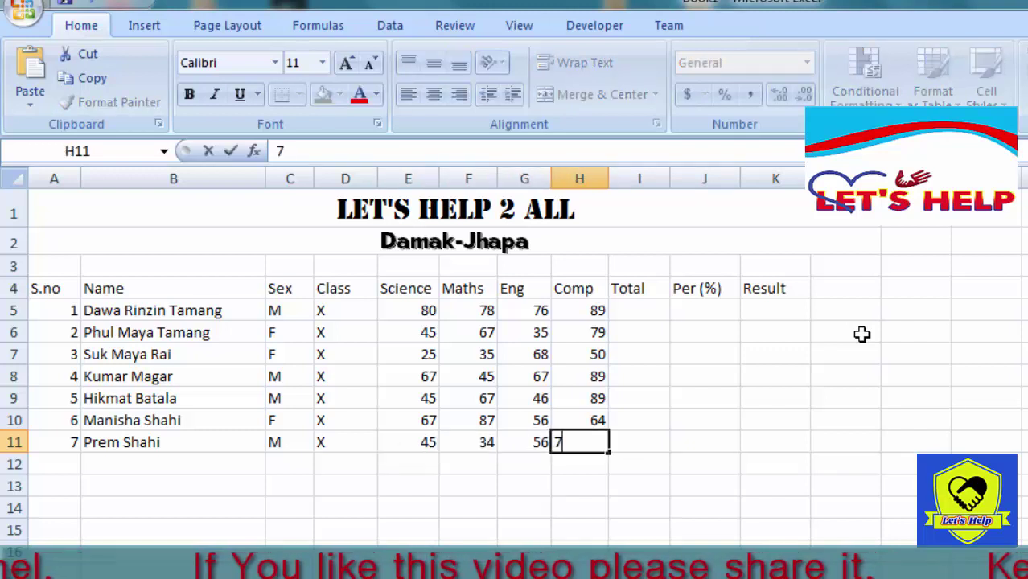
pyautogui.press('Right')
pyautogui.press('Up')
pyautogui.press('Up')
pyautogui.press('Up')
pyautogui.press('Up')
pyautogui.press('Up')
pyautogui.press('Up')
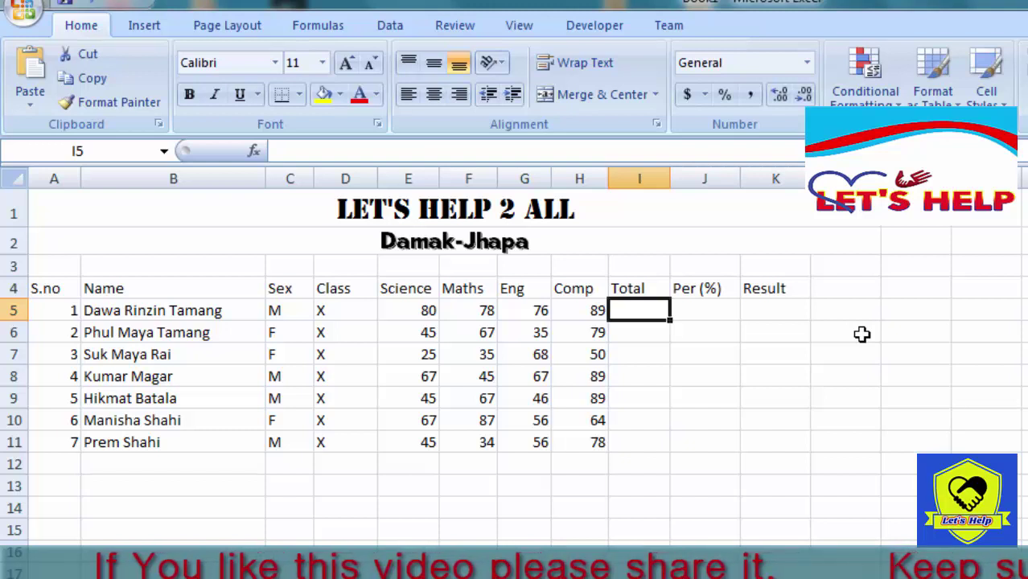
# Enter =SUM(E5:H5) in I5 to total the first student's marks as 323.
pyautogui.write('=')
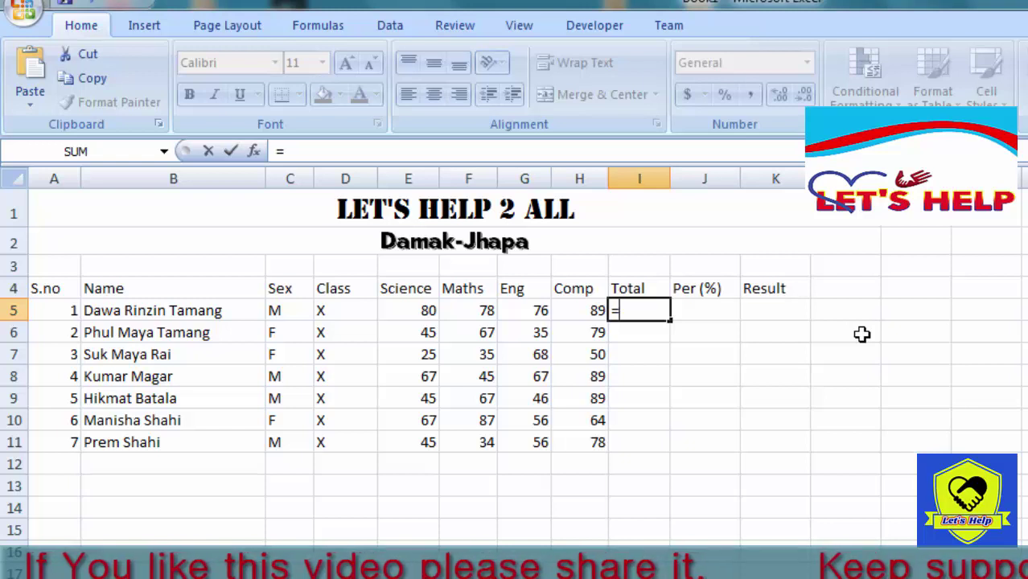
pyautogui.write('sum(')
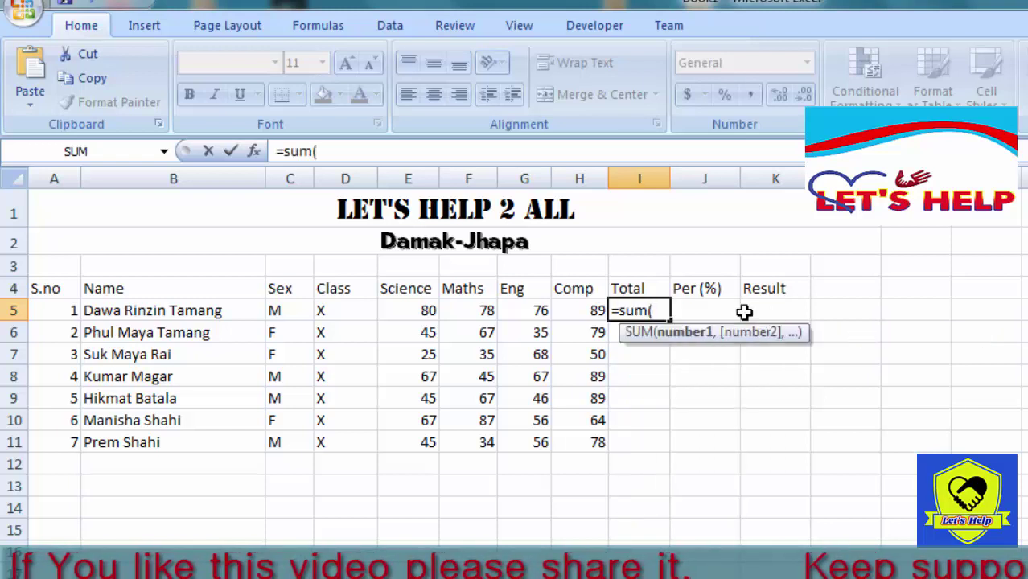
pyautogui.click(410, 310)
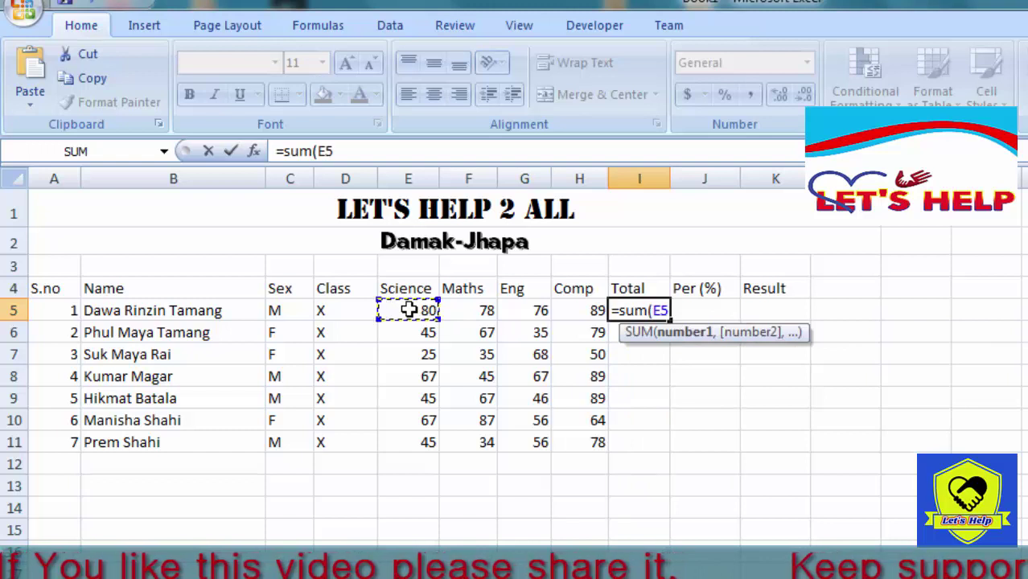
pyautogui.moveTo(409, 310); pyautogui.dragTo(566, 310)
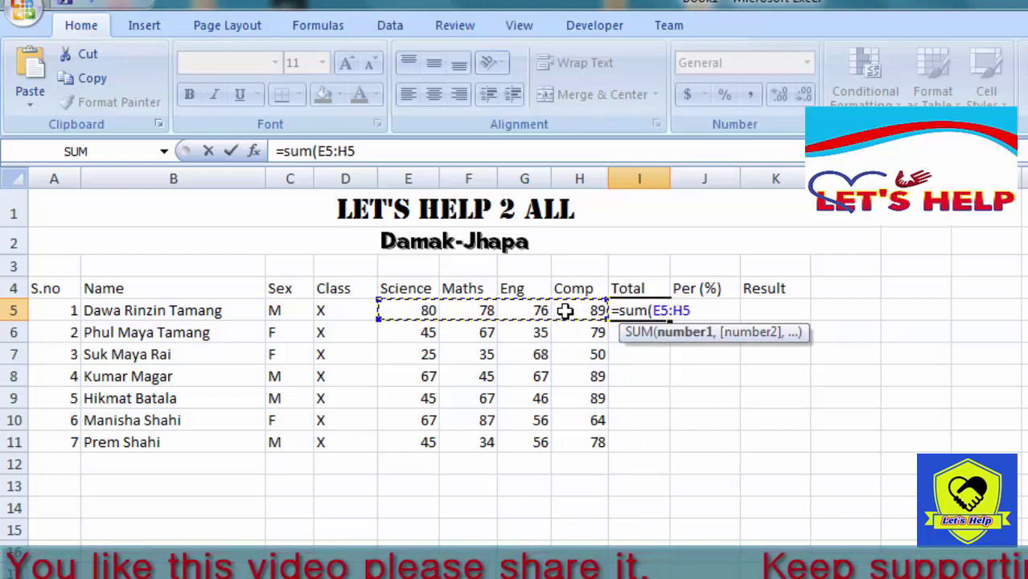
pyautogui.write(')')
pyautogui.press('Return')
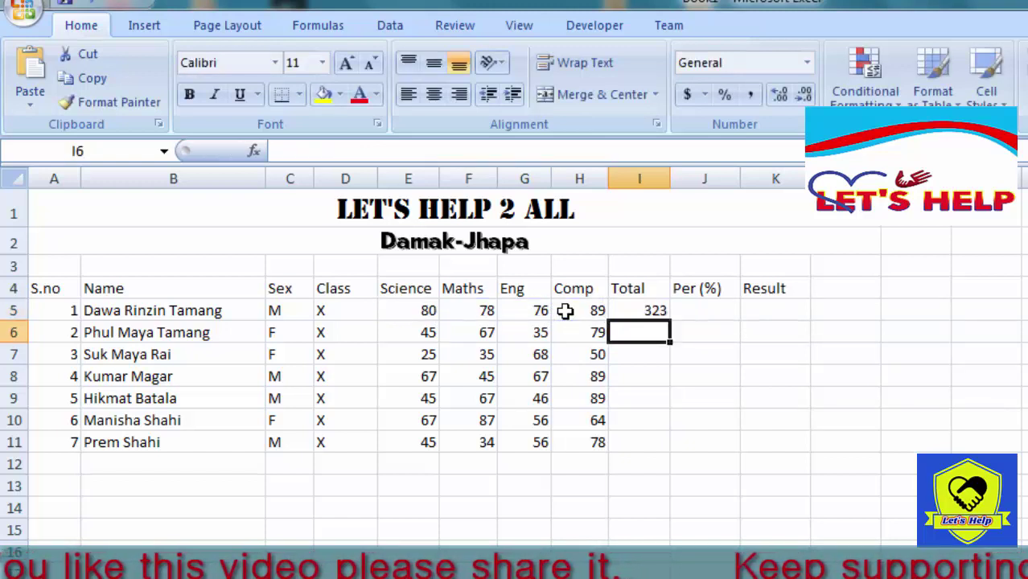
pyautogui.click(649, 309)
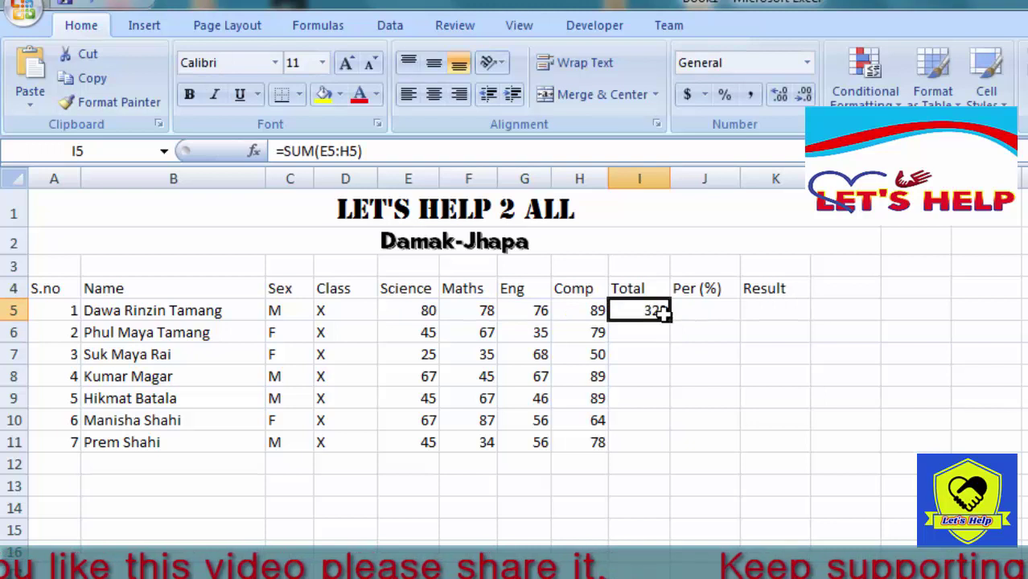
# Enter =SUM(E6:H6) in I6, giving 226, and fill it down to I11.
pyautogui.click(651, 335)
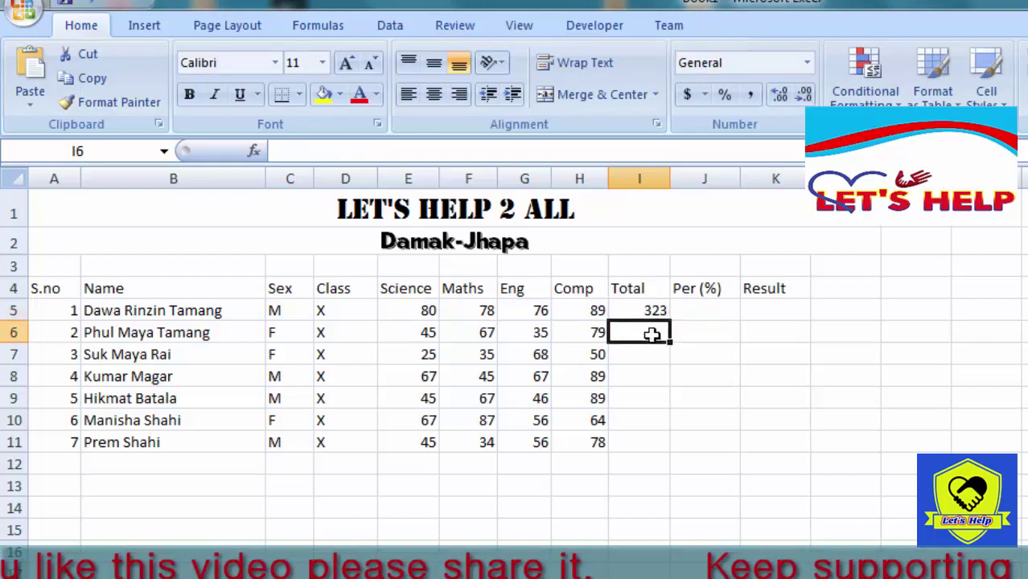
pyautogui.write('=')
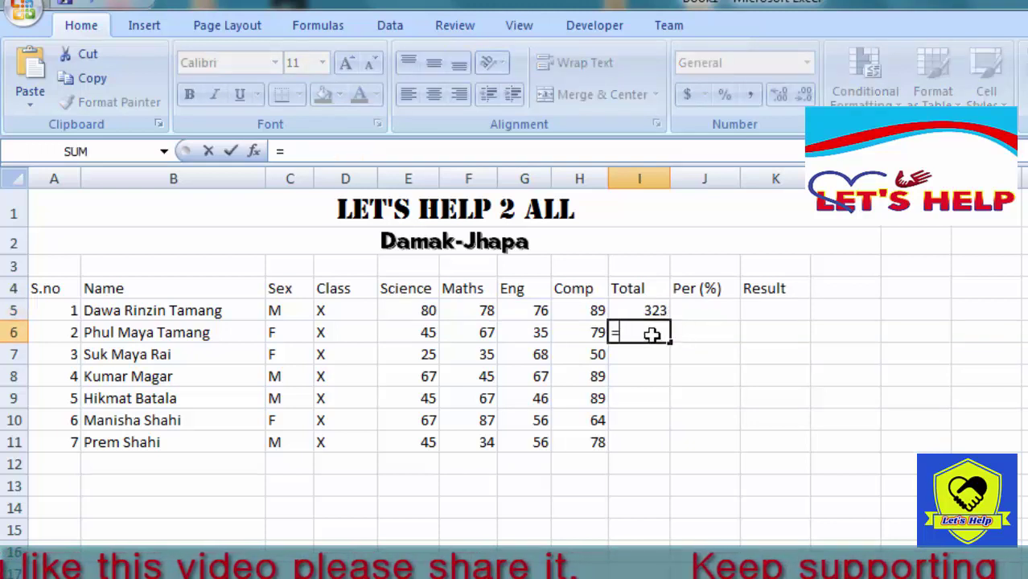
pyautogui.write('sum(')
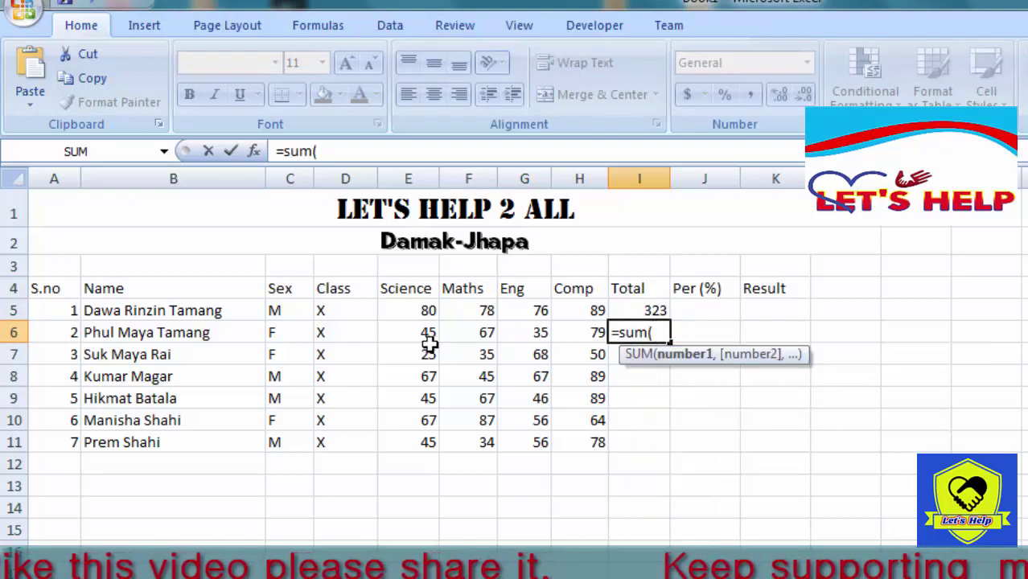
pyautogui.moveTo(425, 330); pyautogui.dragTo(567, 333)
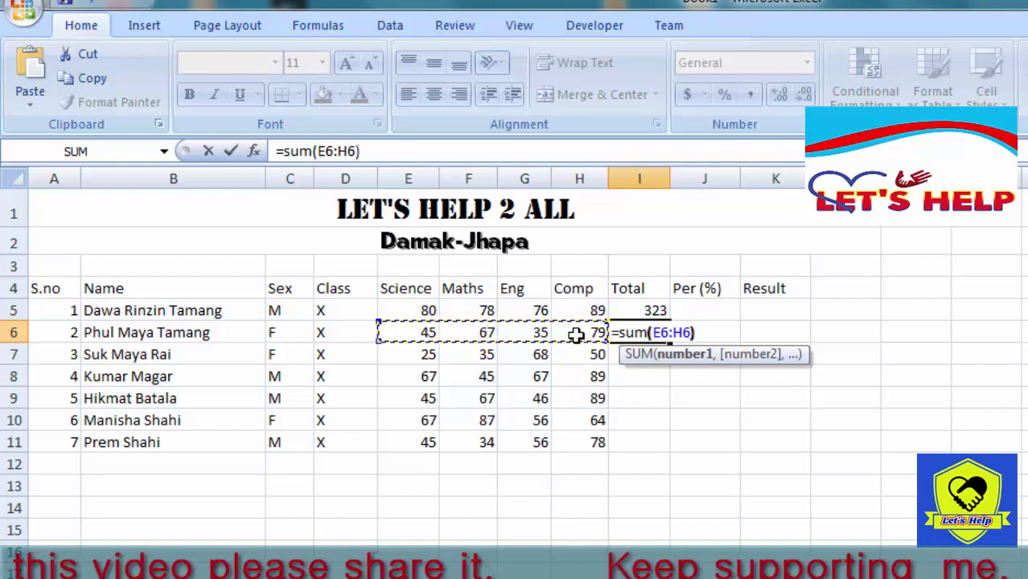
pyautogui.write(')')
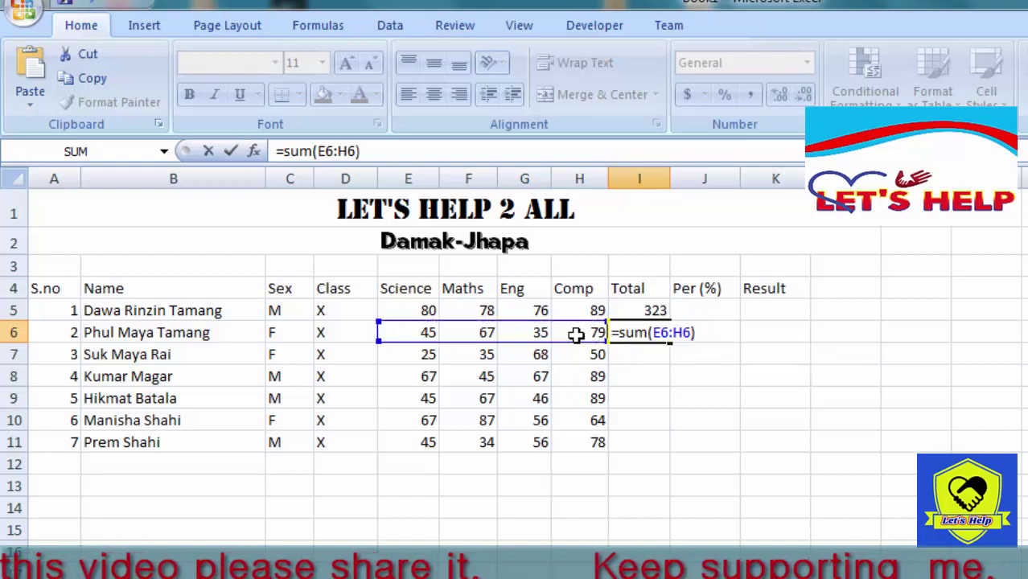
pyautogui.press('Return')
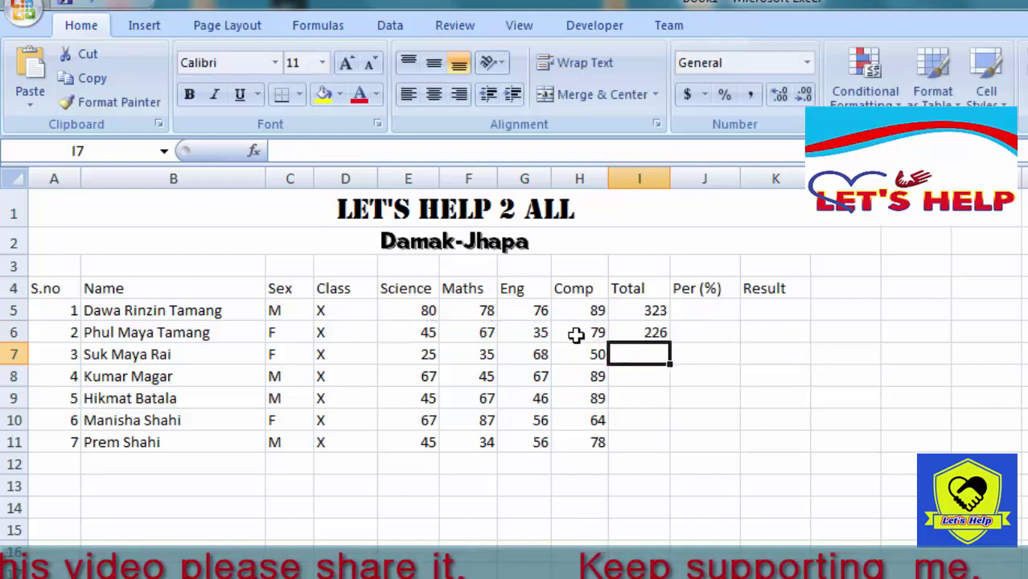
pyautogui.click(636, 332)
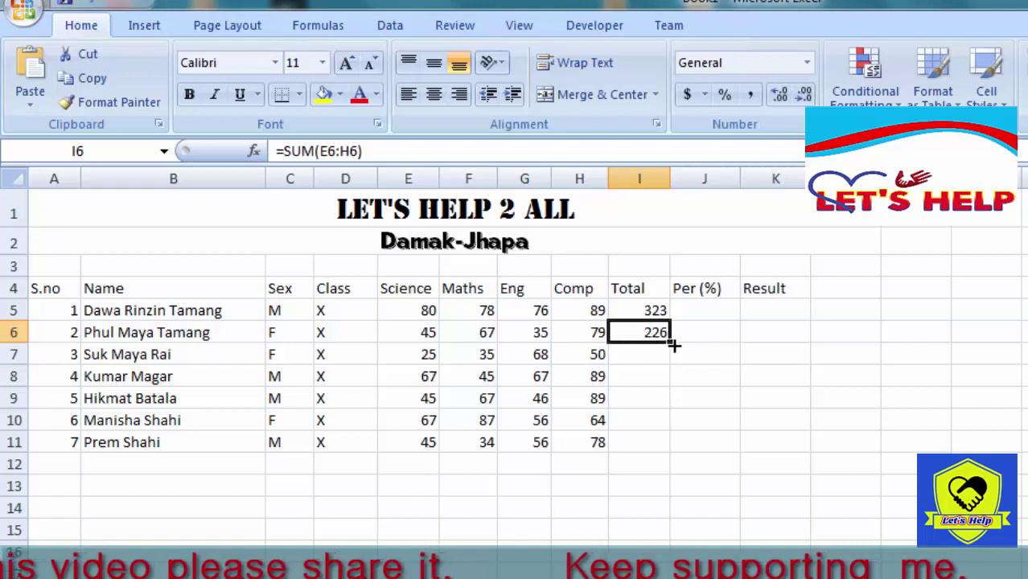
pyautogui.moveTo(670, 341); pyautogui.dragTo(666, 447)
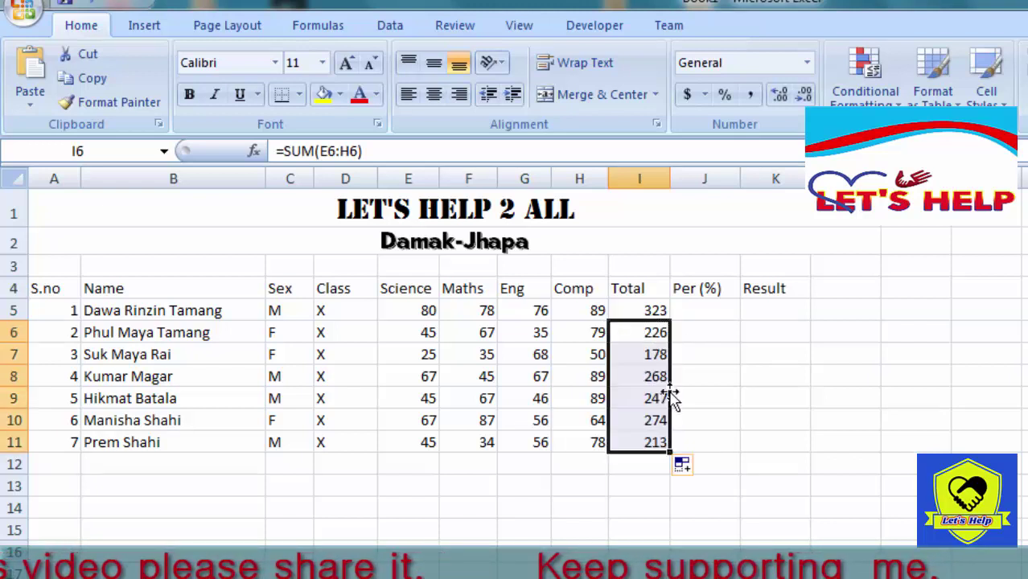
pyautogui.click(694, 305)
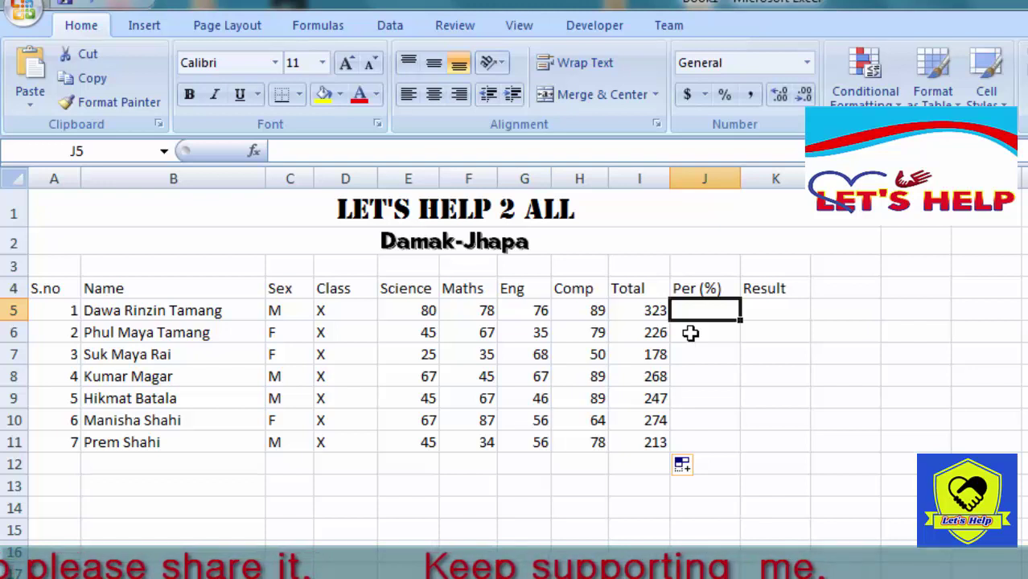
# Enter =I5/4 in J5 and fill it down to J11, giving 80.75 to 53.25.
pyautogui.write('=')
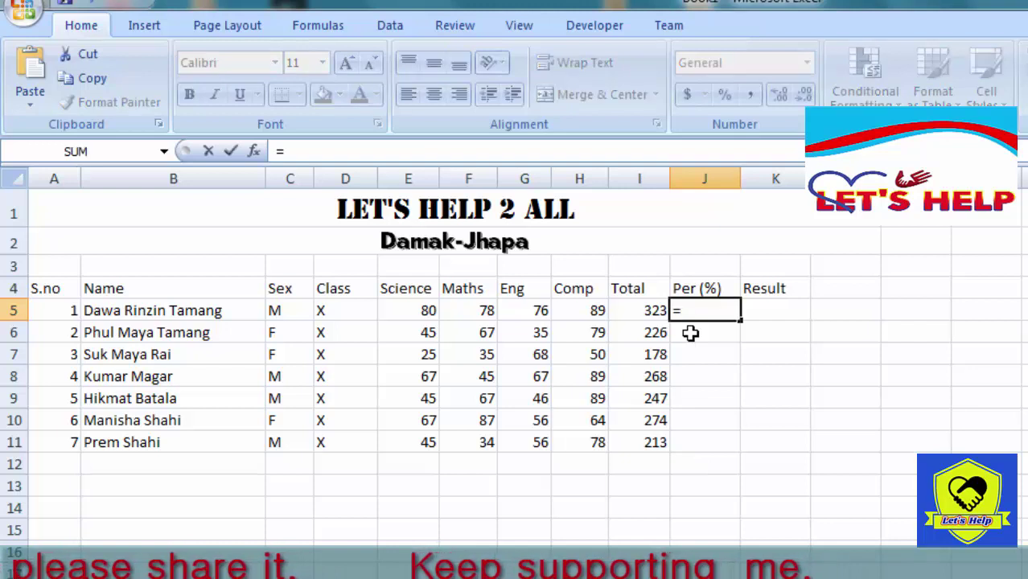
pyautogui.click(643, 311)
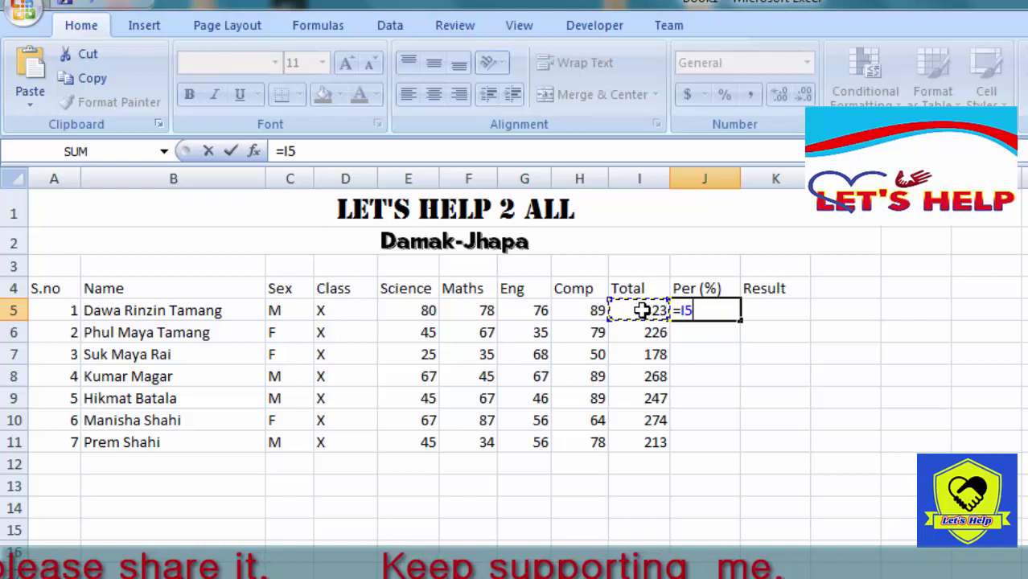
pyautogui.write('/')
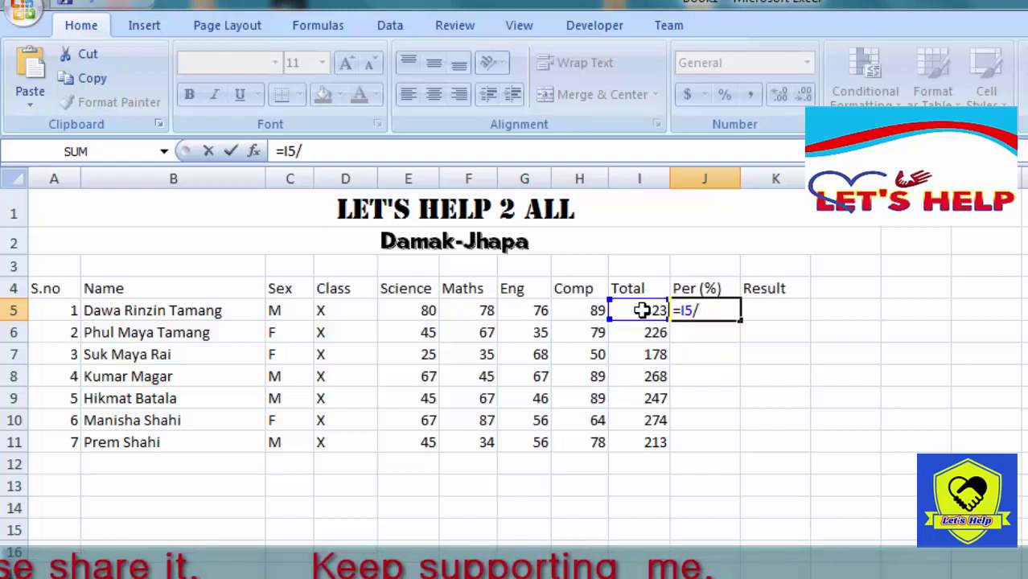
pyautogui.write('4')
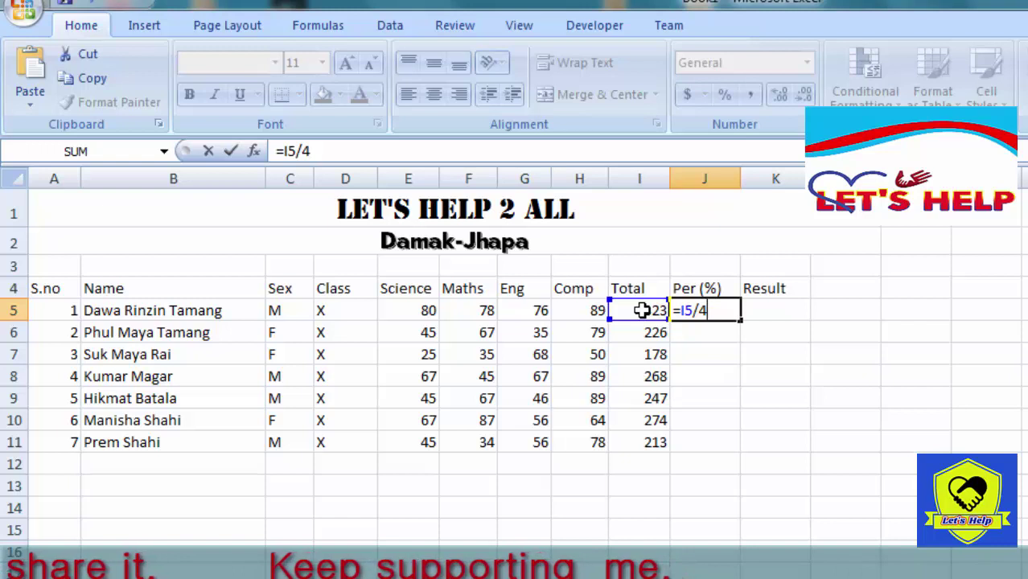
pyautogui.press('Return')
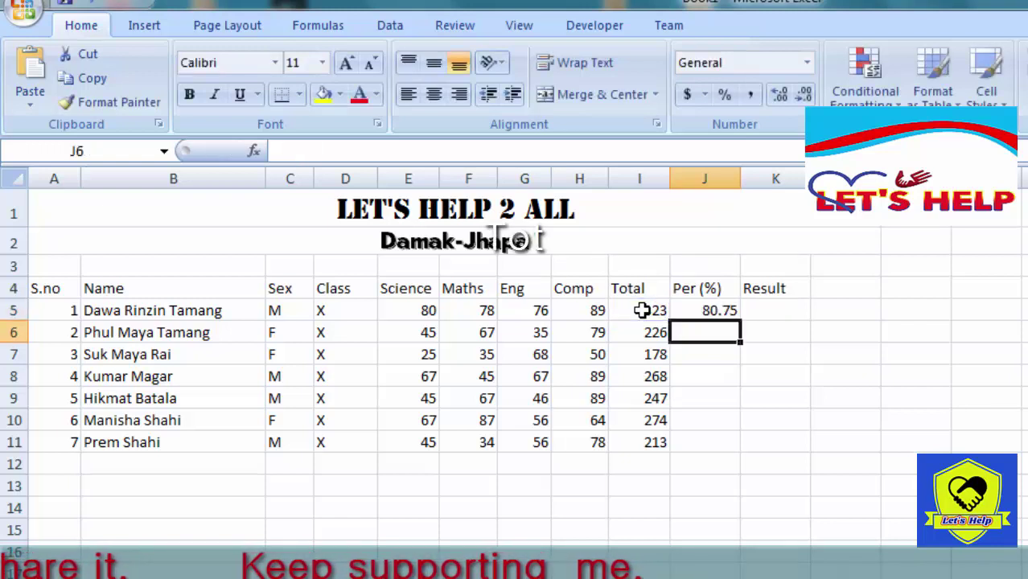
pyautogui.click(698, 313)
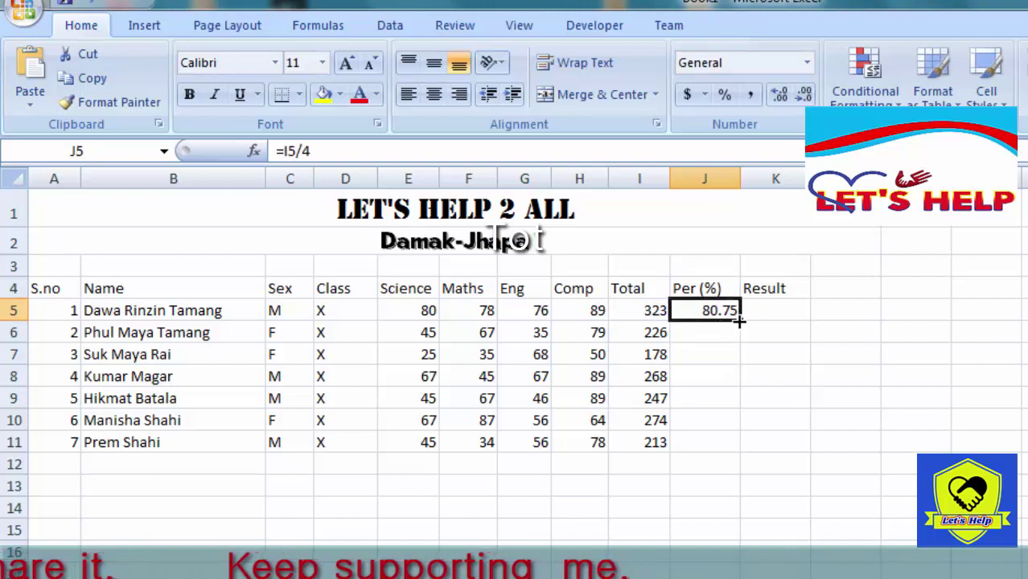
pyautogui.moveTo(739, 320); pyautogui.dragTo(745, 451)
pyautogui.click(753, 307)
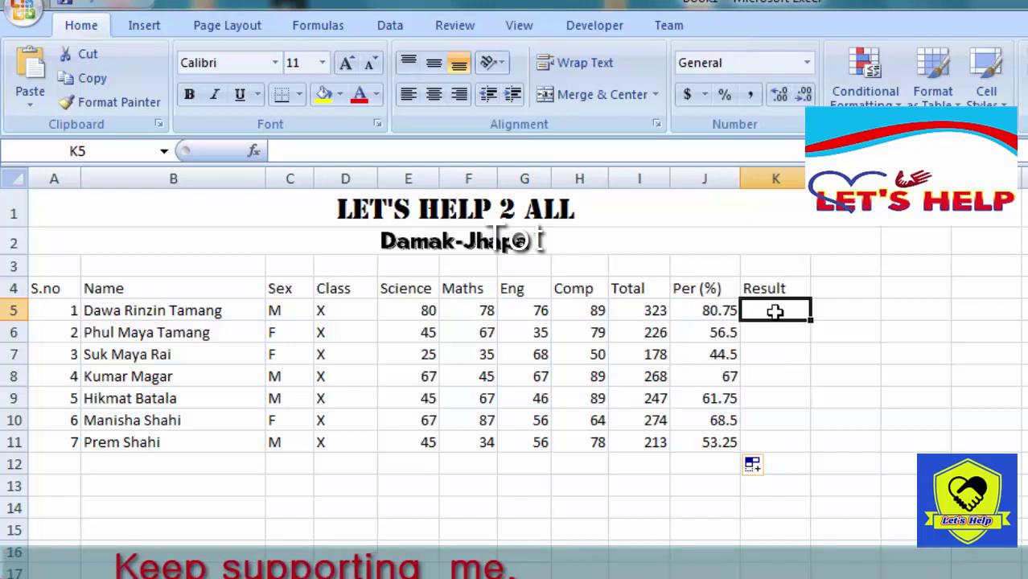
# Enter =IF(MIN(E5:H5)>=40,"Pass","Fail") in K5, which shows Pass.
pyautogui.write('=')
pyautogui.press('Escape')
pyautogui.write('=if(Min')
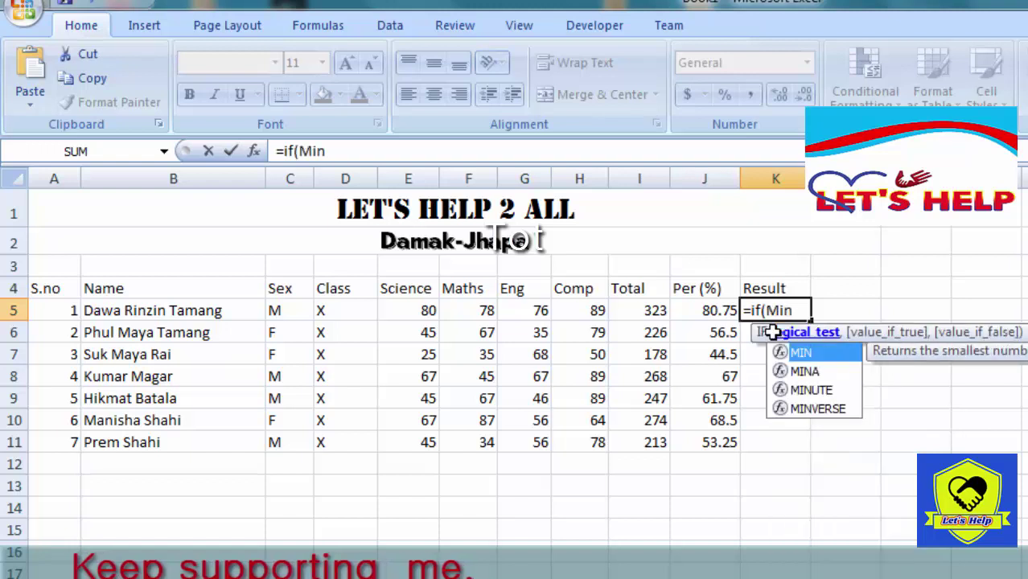
pyautogui.write('(')
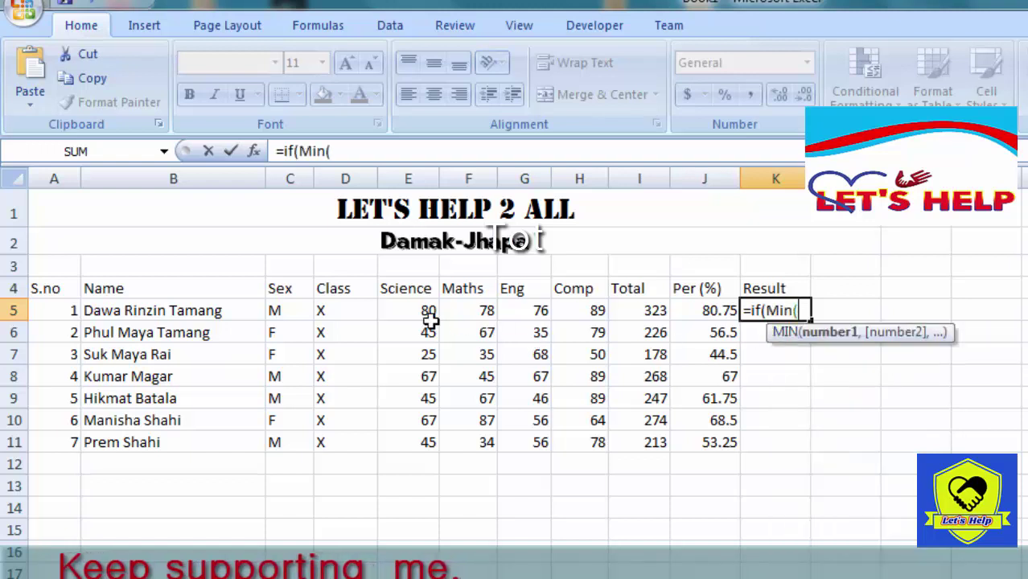
pyautogui.click(406, 311)
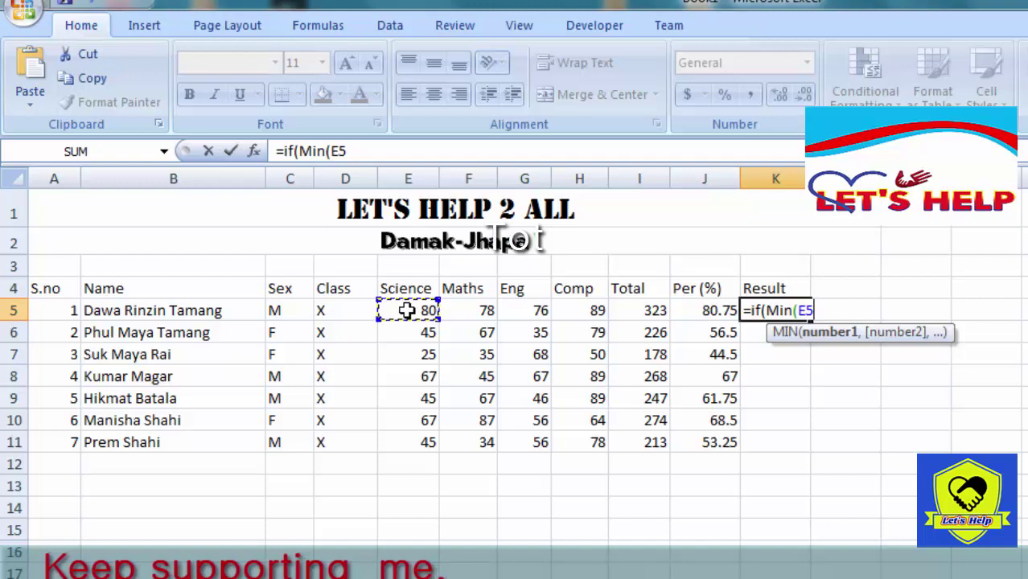
pyautogui.moveTo(406, 309); pyautogui.dragTo(568, 307)
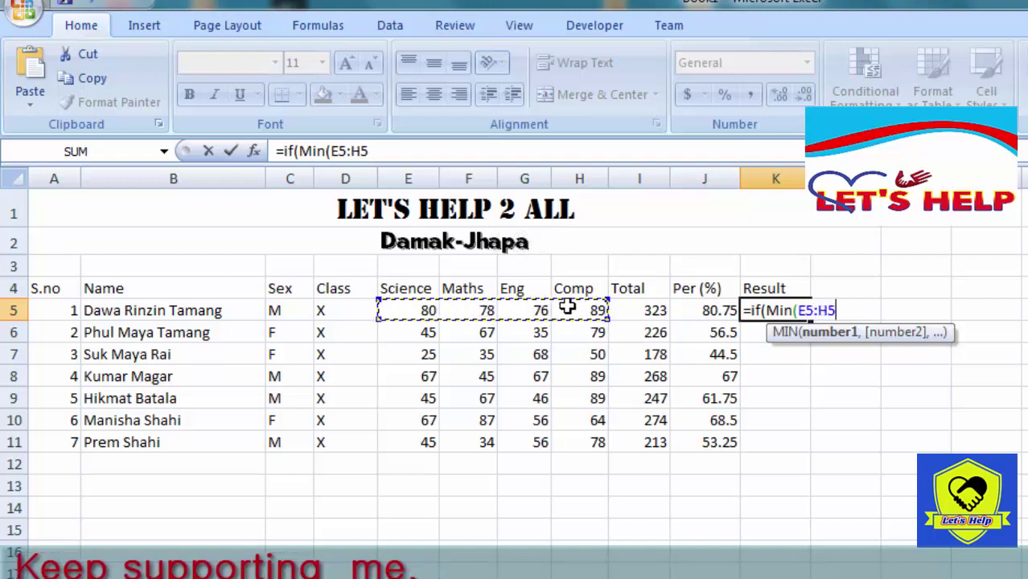
pyautogui.write(')=')
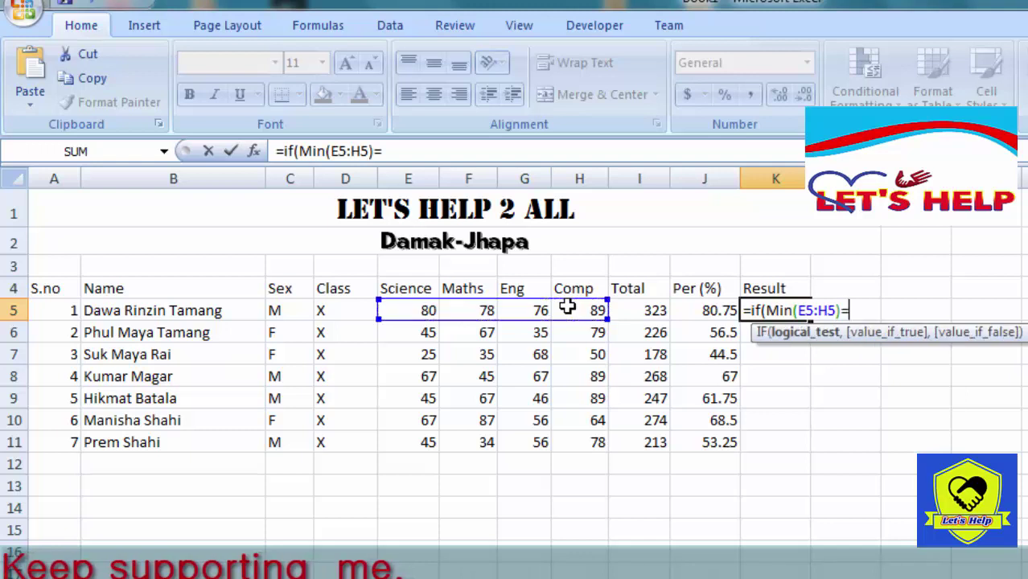
pyautogui.write('>40, "Pass')
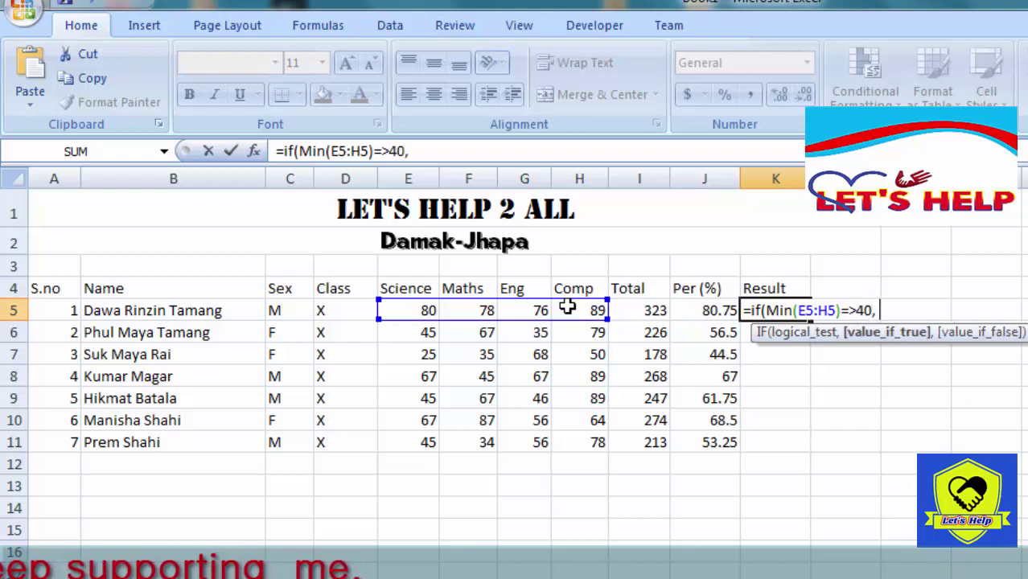
pyautogui.write('", "Fail')
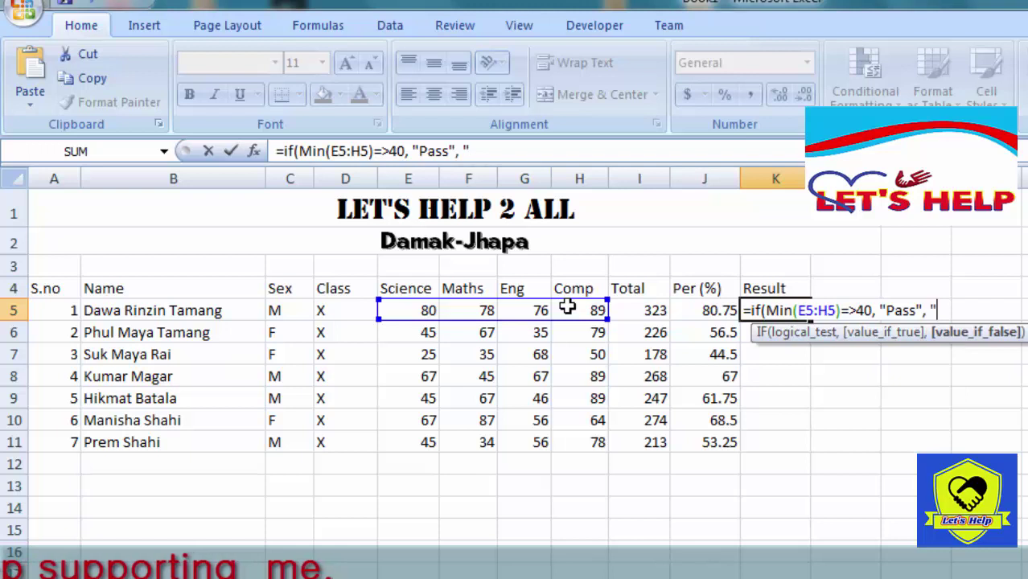
pyautogui.write('"')
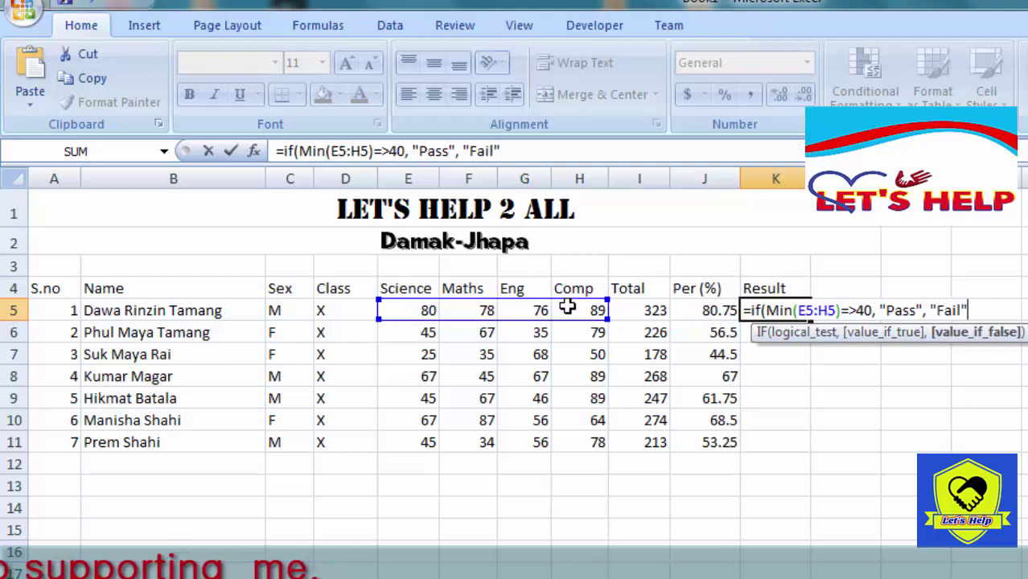
pyautogui.write(')')
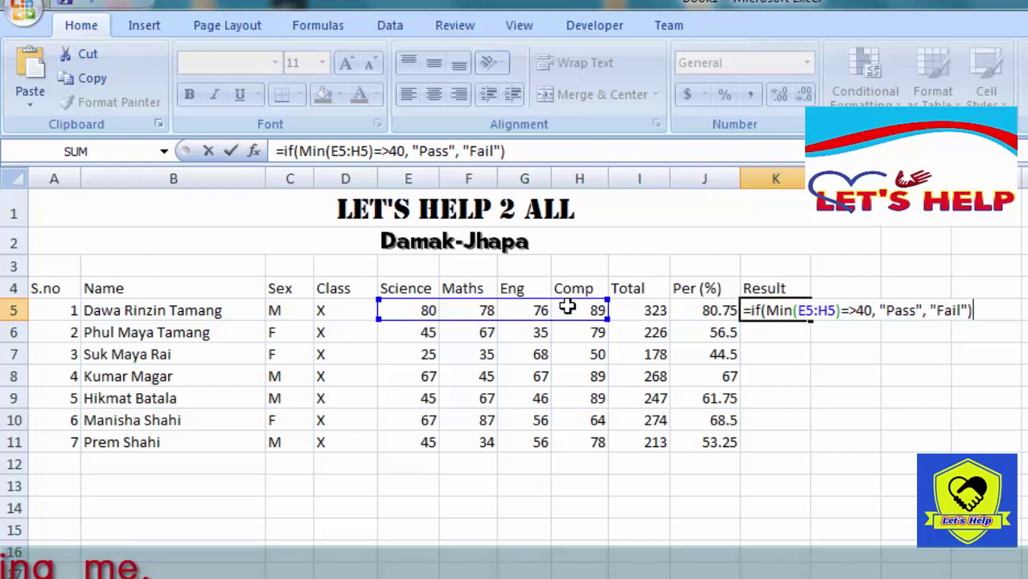
pyautogui.press('Return')
pyautogui.press('Return')
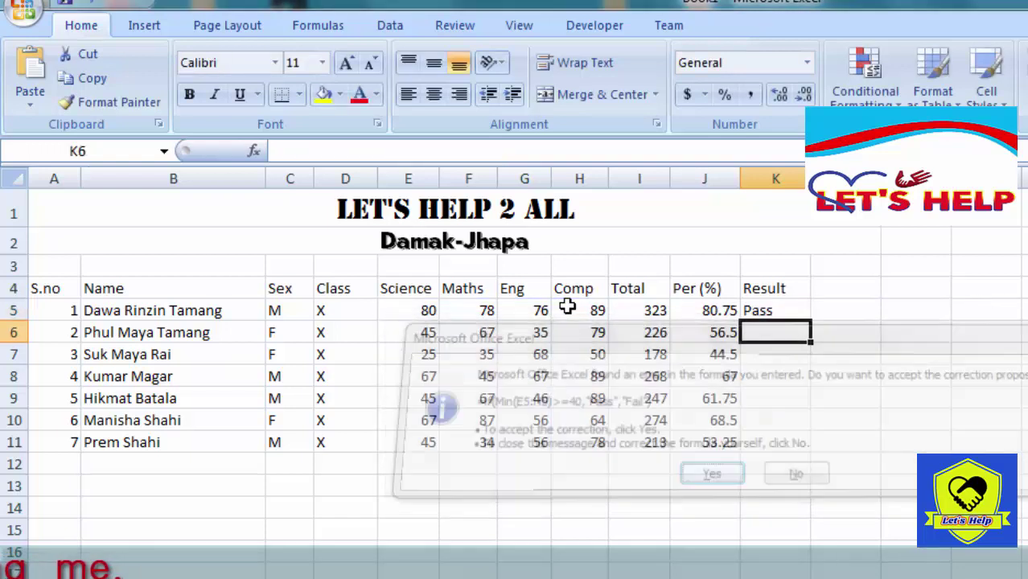
pyautogui.click(782, 312)
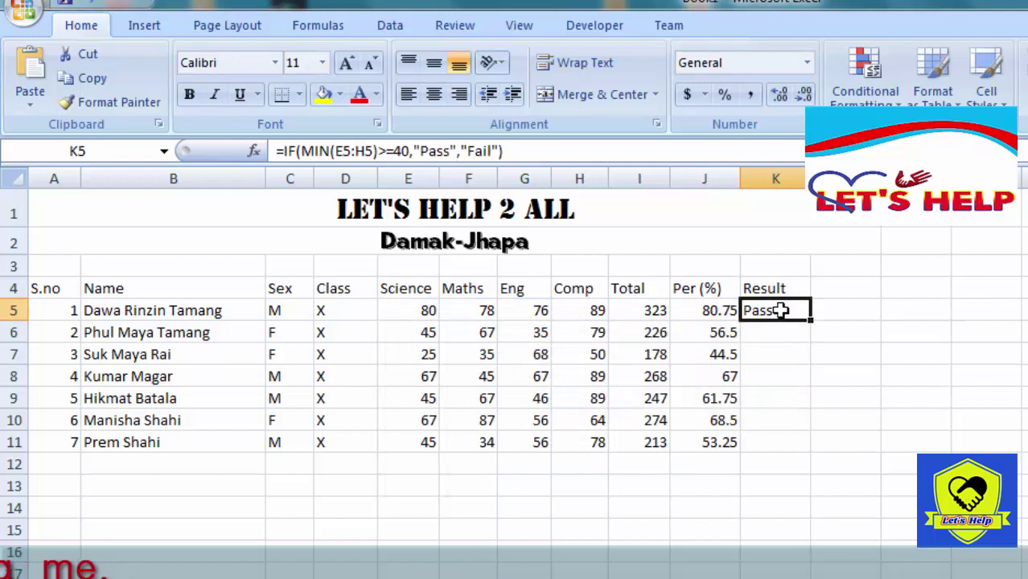
pyautogui.click(786, 332)
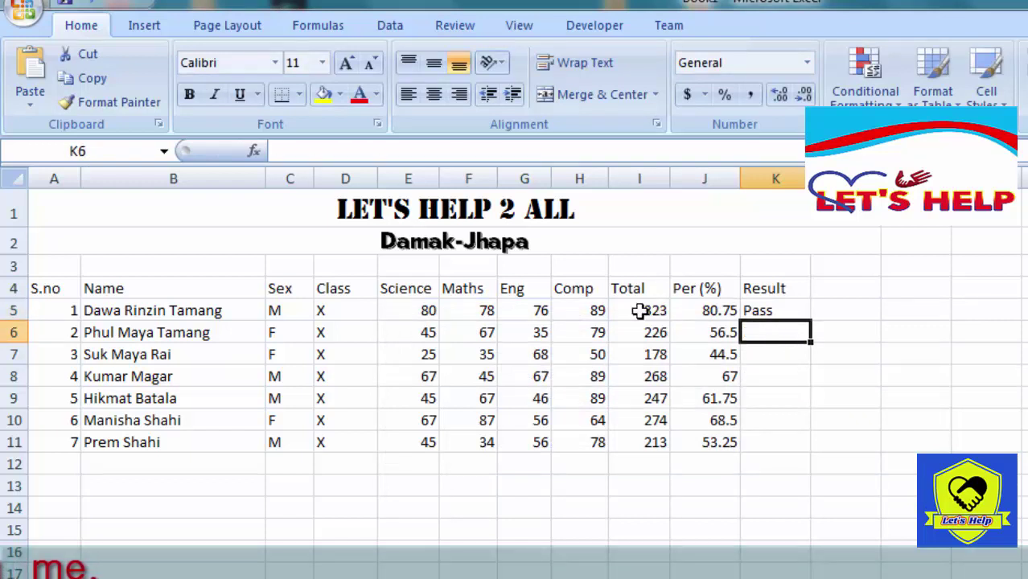
pyautogui.click(534, 310)
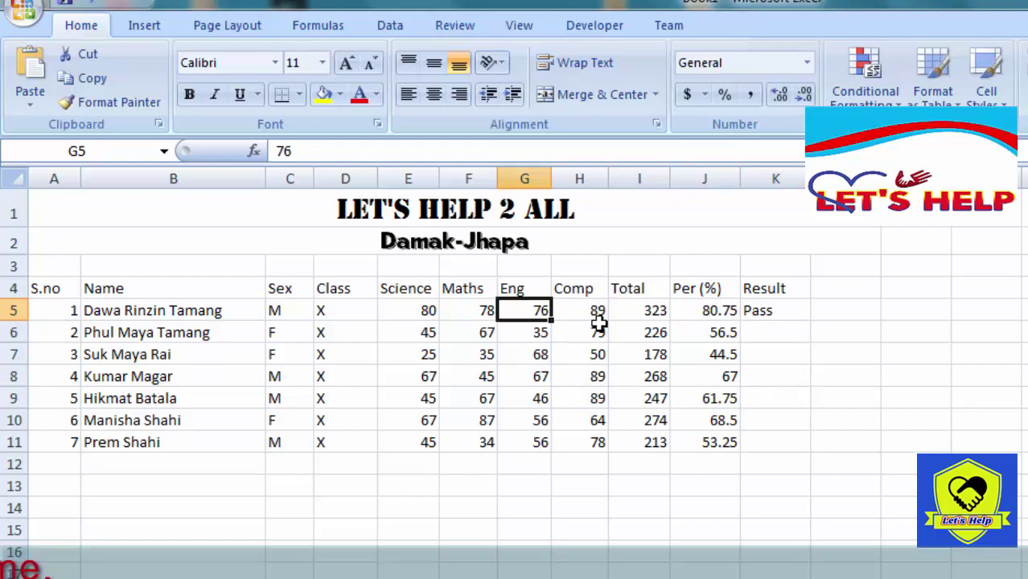
pyautogui.write('39')
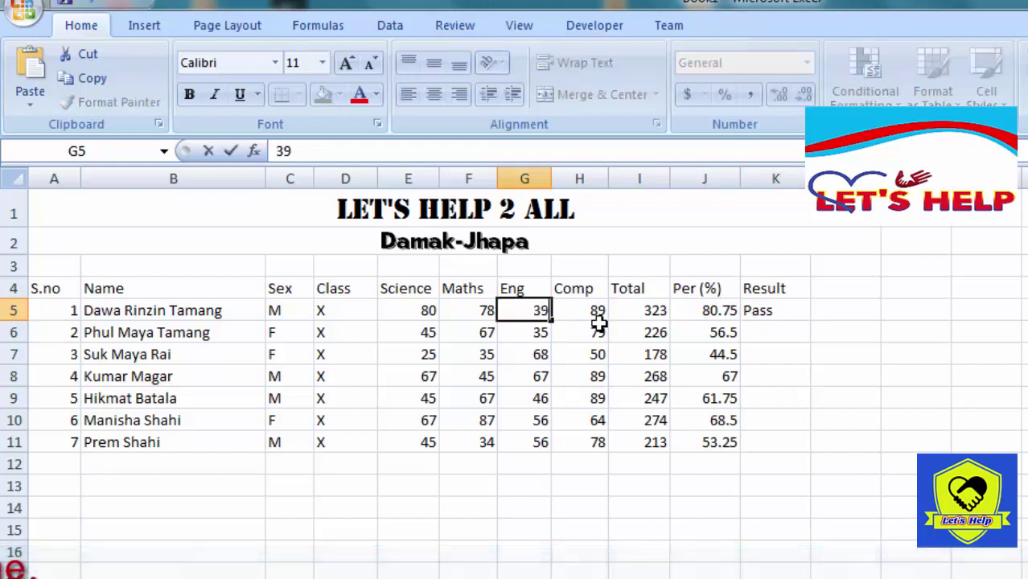
pyautogui.press('Return')
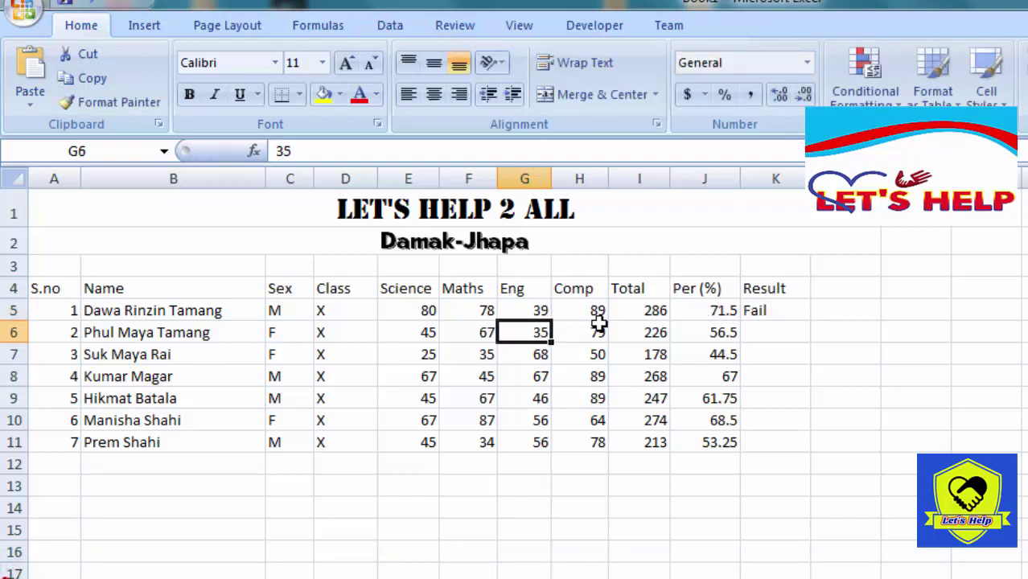
pyautogui.click(796, 310)
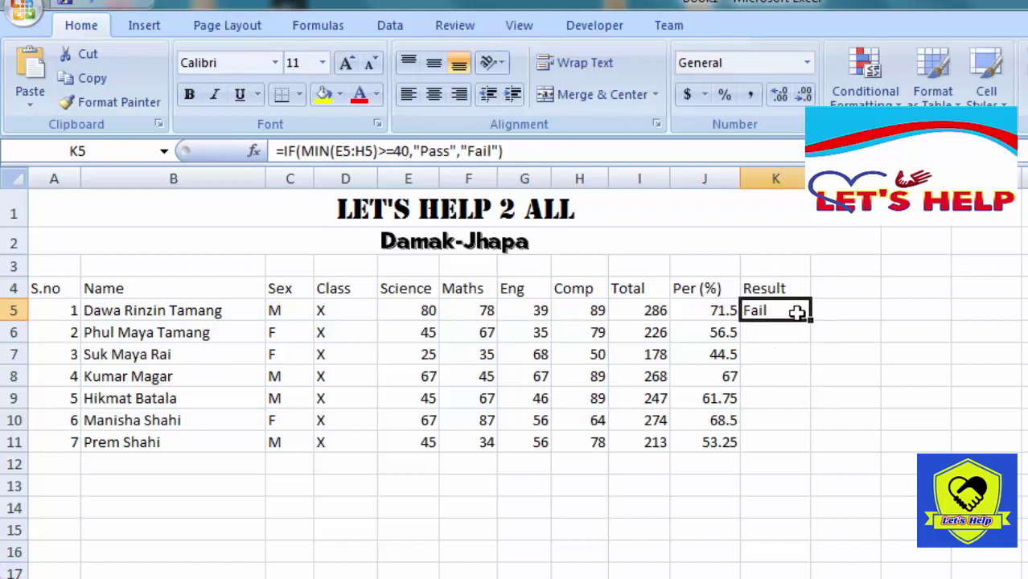
pyautogui.click(794, 332)
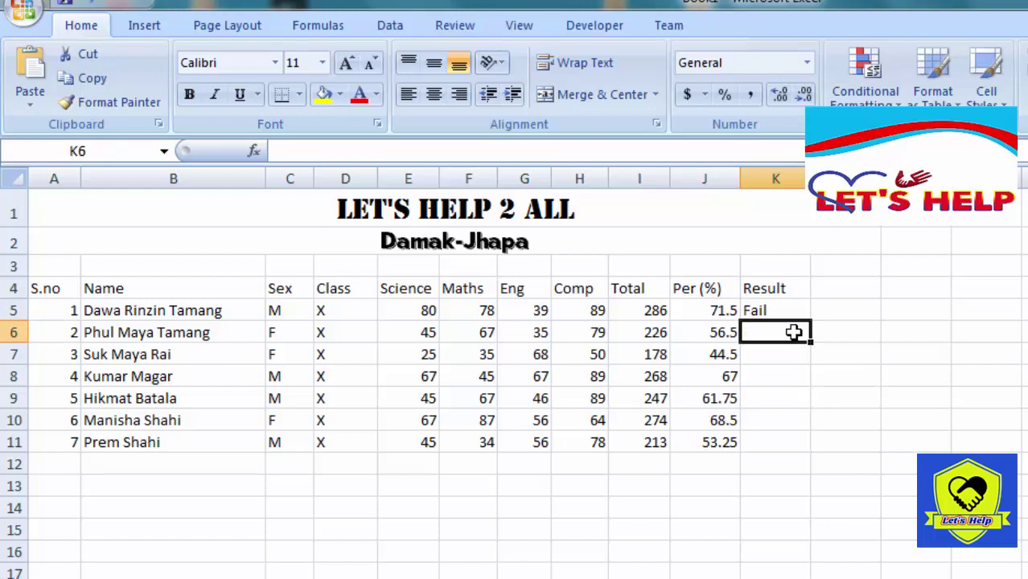
# Enter =IF(MIN(E6:H6)>=40,"Pass","Fail") in K6 and accept the correction, showing Fail.
pyautogui.write('=')
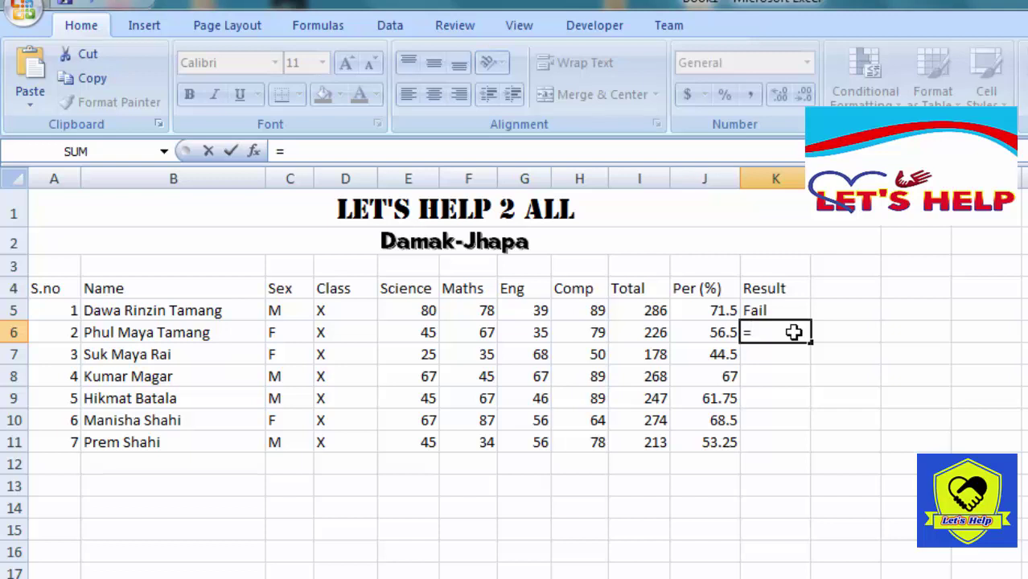
pyautogui.write('if(')
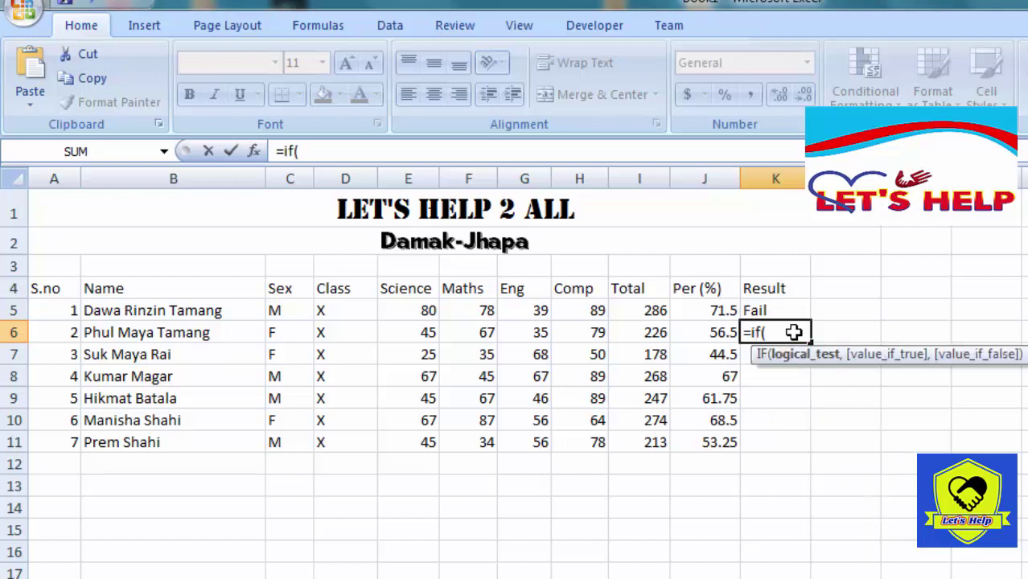
pyautogui.write('min(')
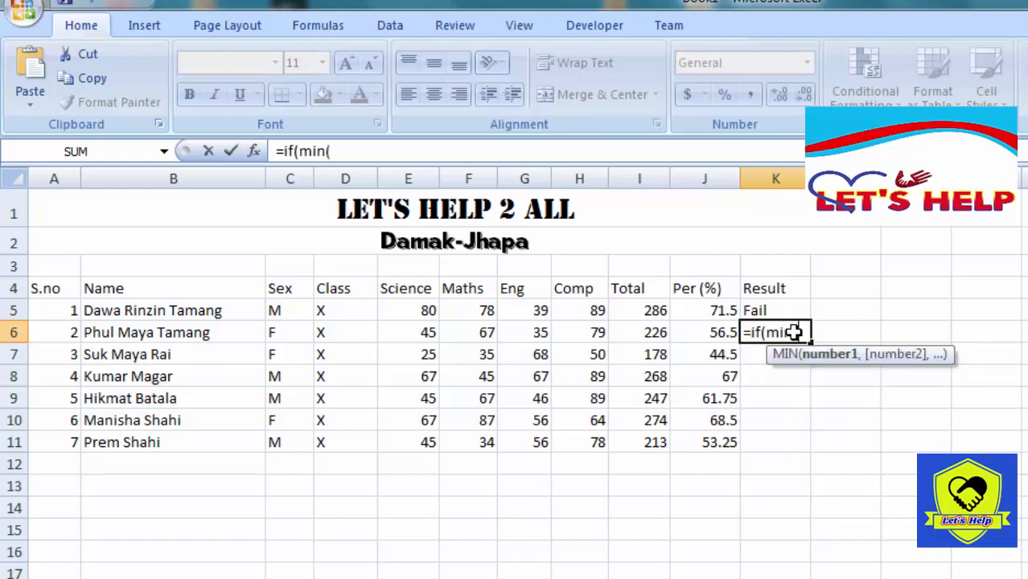
pyautogui.moveTo(418, 341); pyautogui.dragTo(602, 333)
pyautogui.write(')')
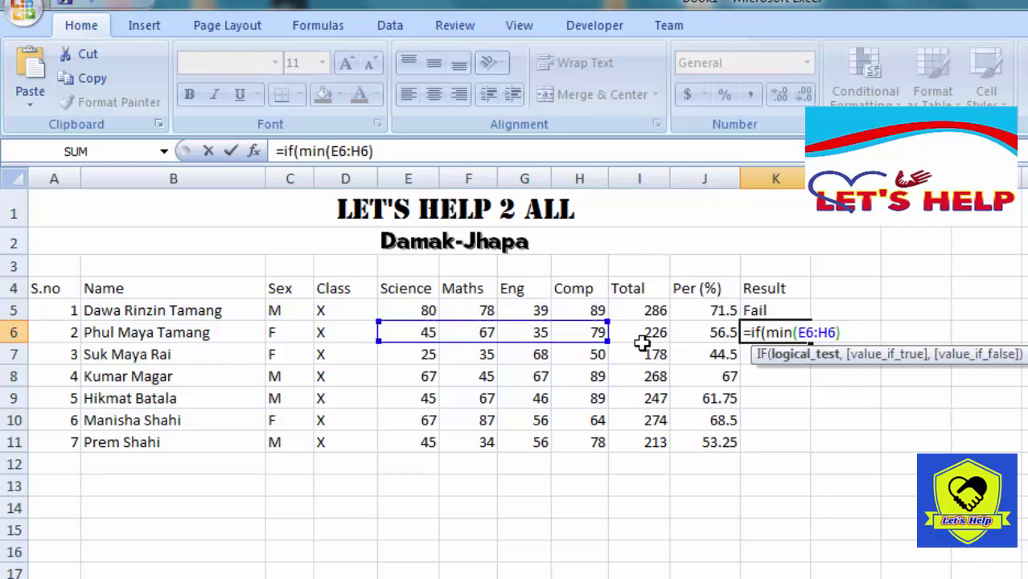
pyautogui.write('=>40')
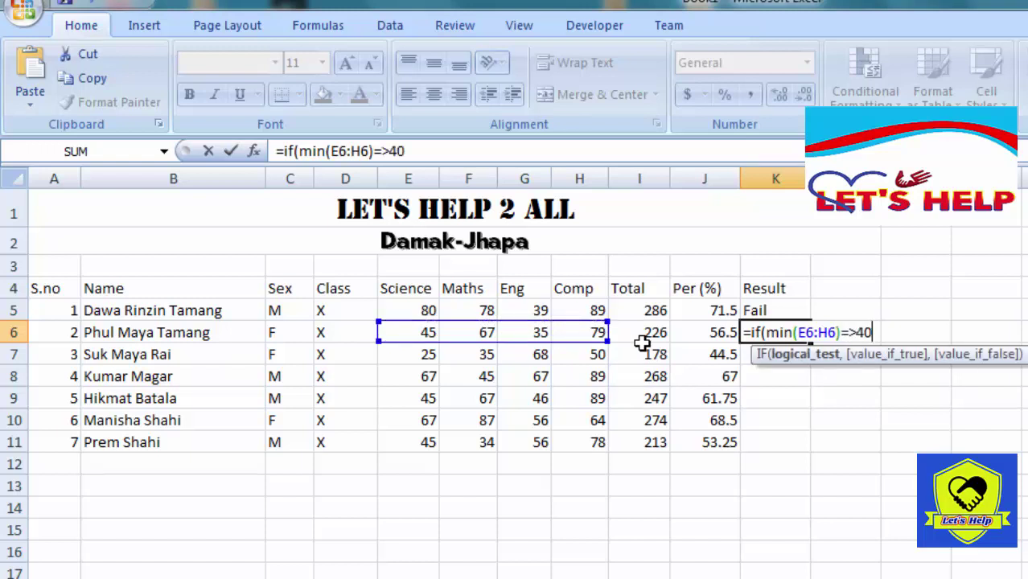
pyautogui.write(', "Pass')
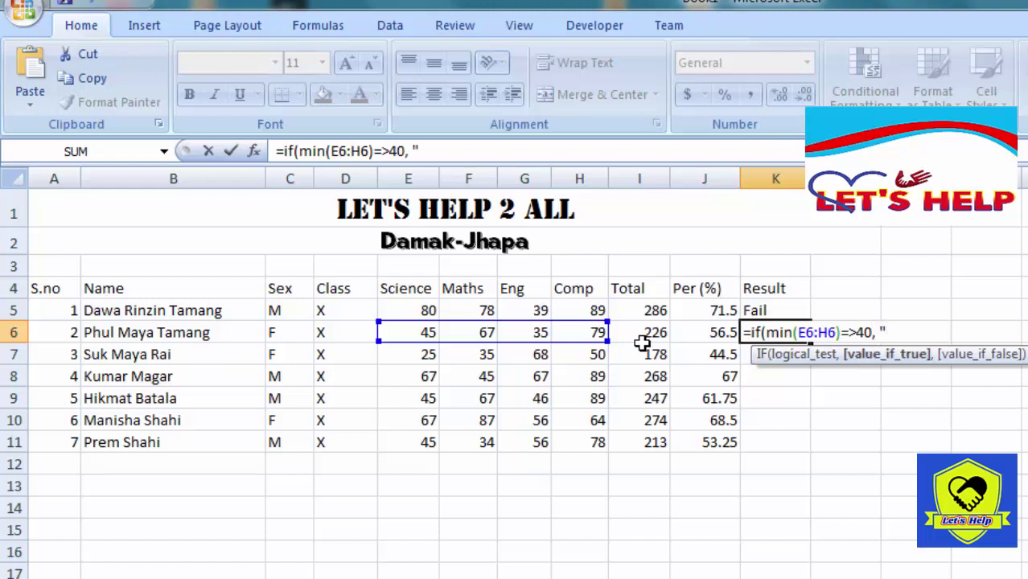
pyautogui.write('", ')
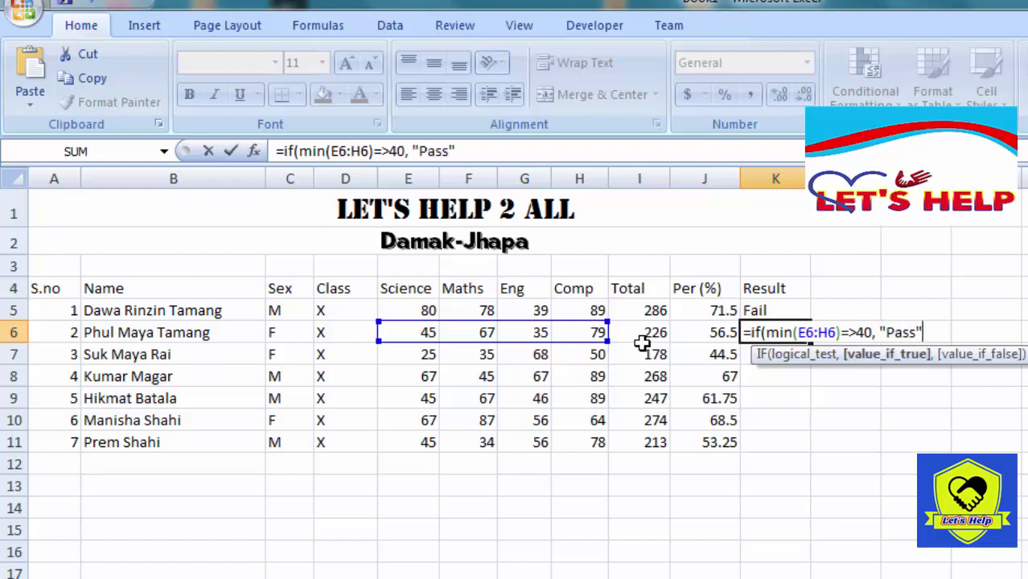
pyautogui.write('"Fa')
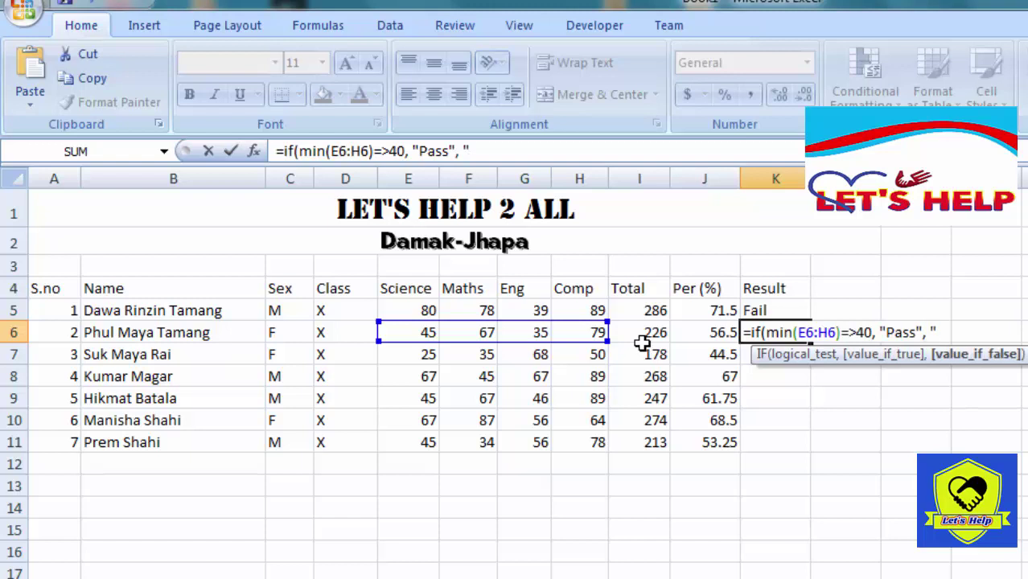
pyautogui.write('il")')
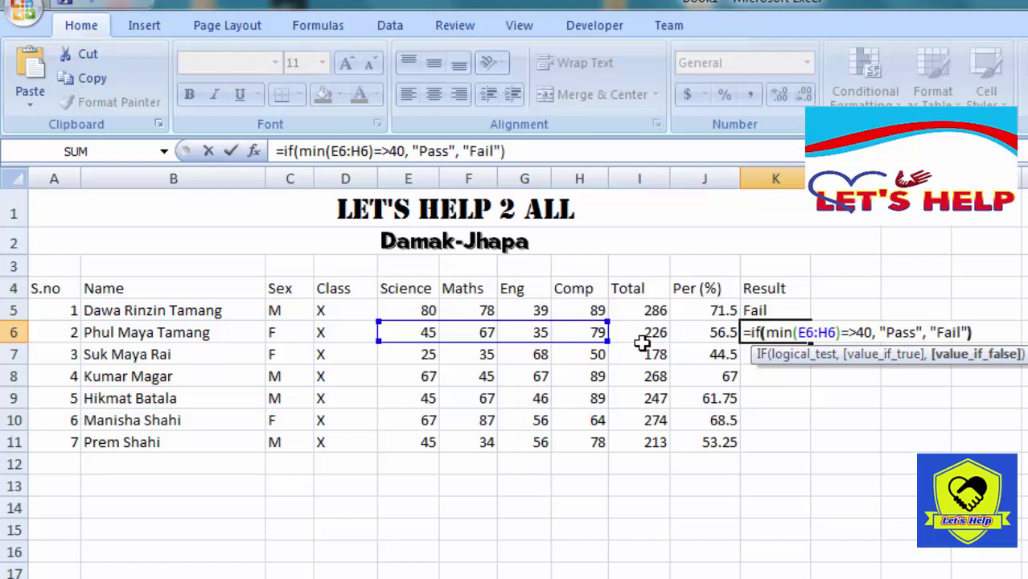
pyautogui.press('Return')
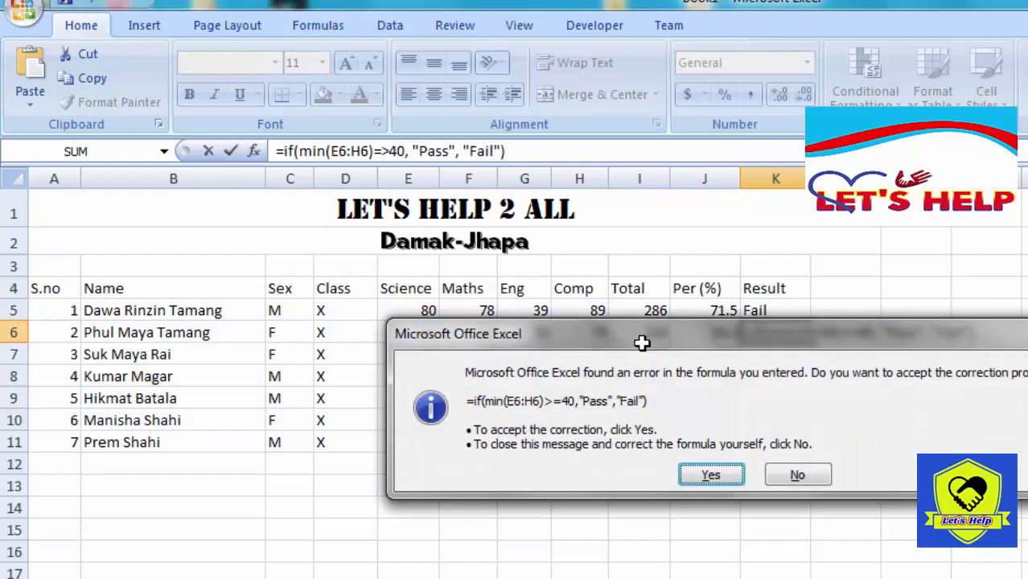
pyautogui.press('Return')
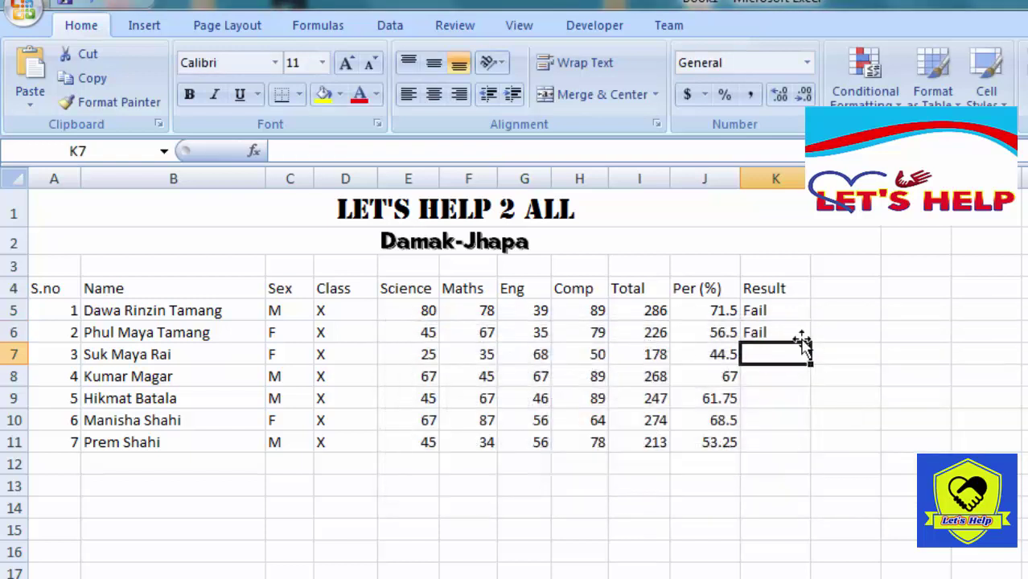
# Change the Eng mark in G6 from 35 to 50, turning the Result to Pass.
pyautogui.click(793, 332)
pyautogui.click(538, 333)
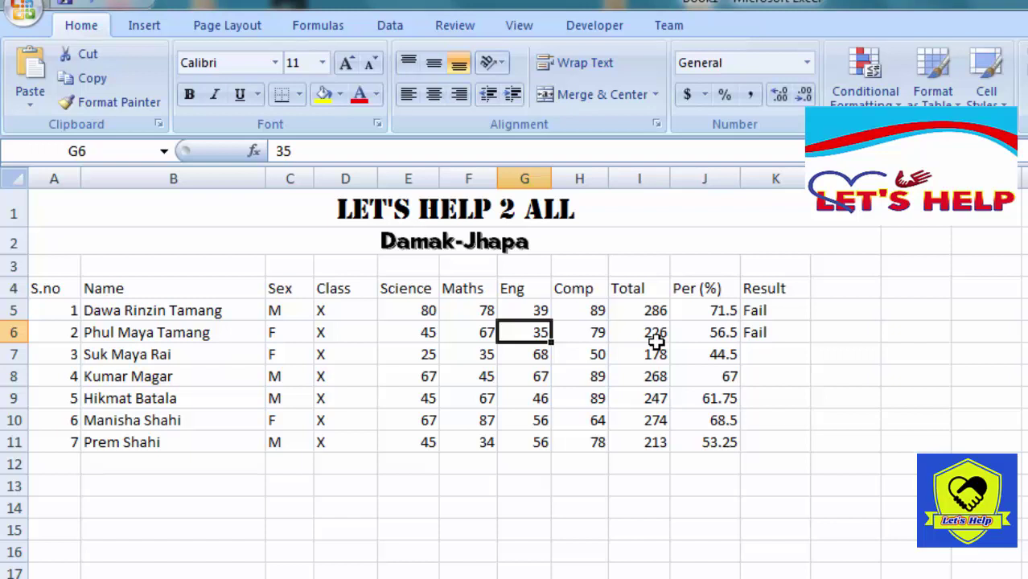
pyautogui.write('50')
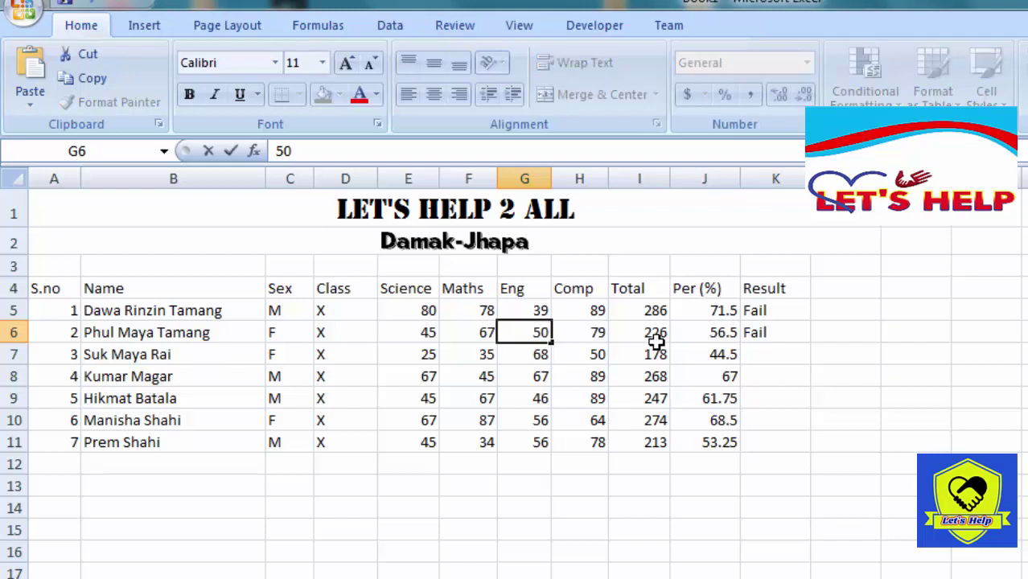
pyautogui.press('Return')
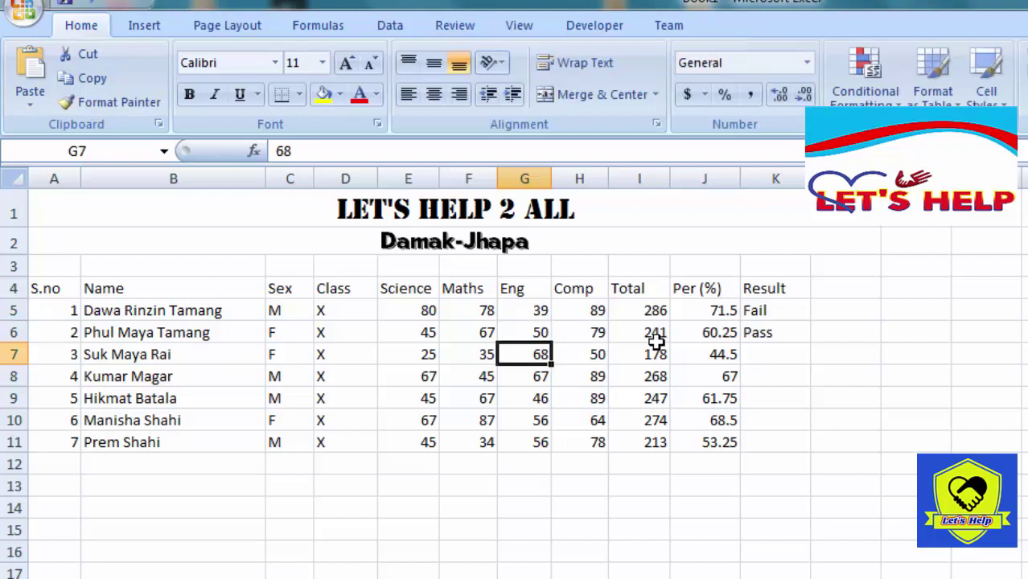
pyautogui.click(778, 333)
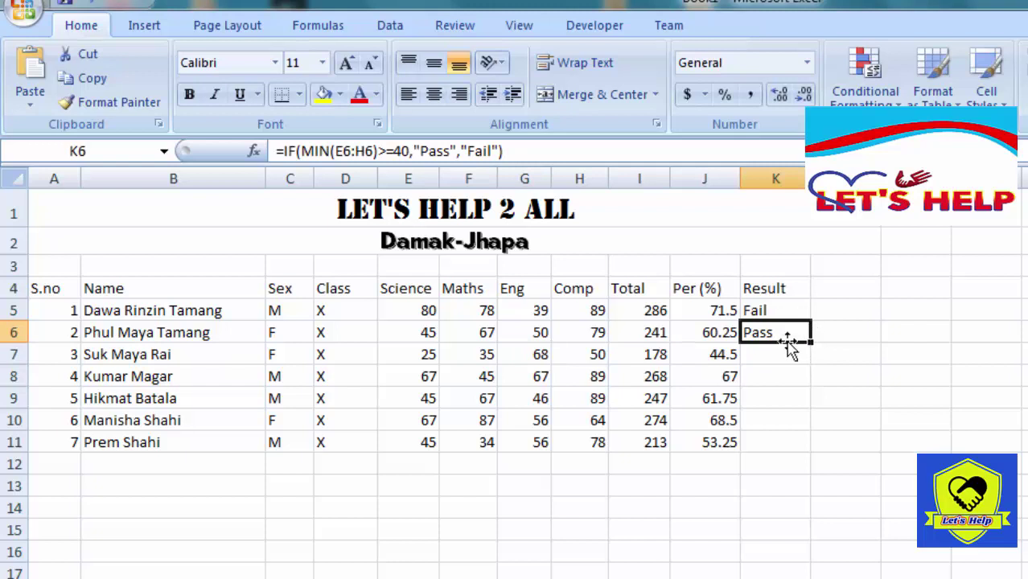
# Fill the Result formula down to K11 and check the results in K5, K7 and K8.
pyautogui.moveTo(812, 341); pyautogui.dragTo(812, 451)
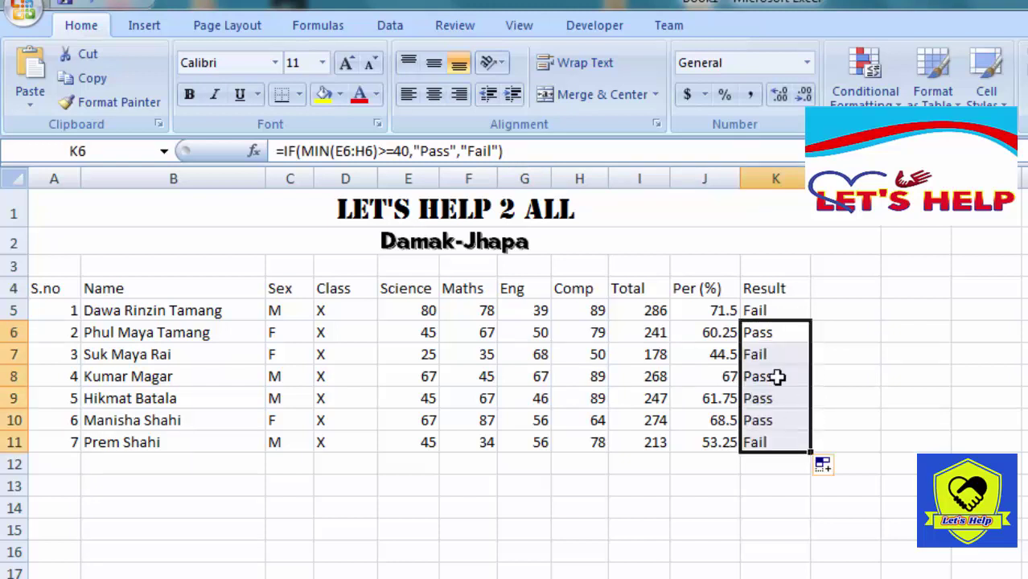
pyautogui.click(786, 313)
pyautogui.click(782, 352)
pyautogui.click(778, 376)
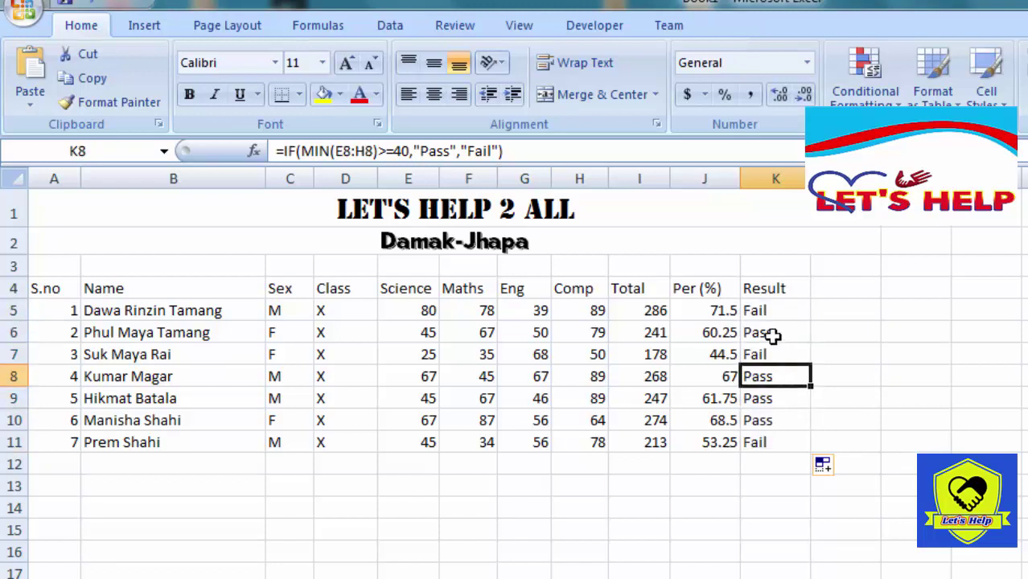
pyautogui.click(769, 312)
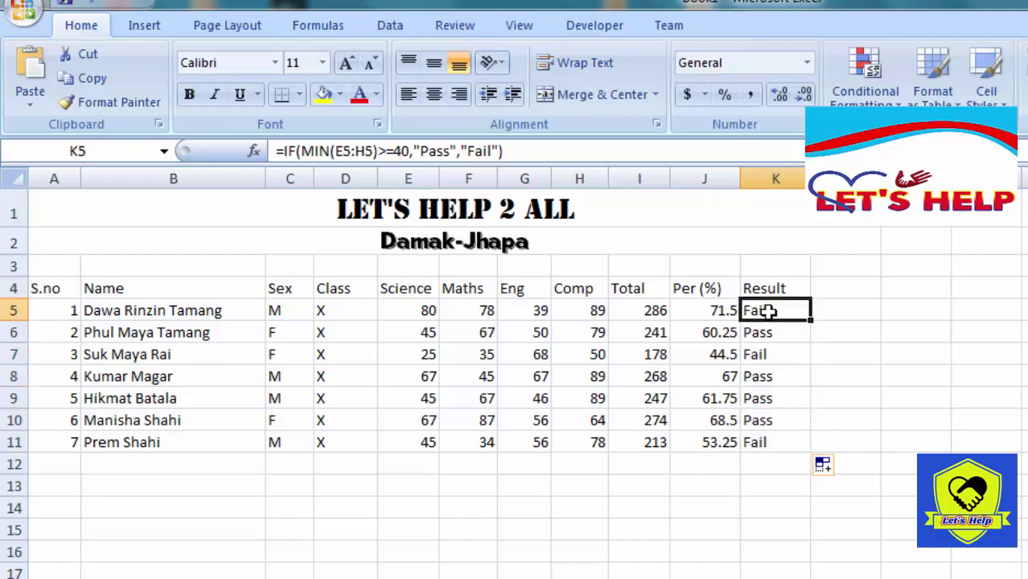
pyautogui.click(765, 352)
pyautogui.click(766, 378)
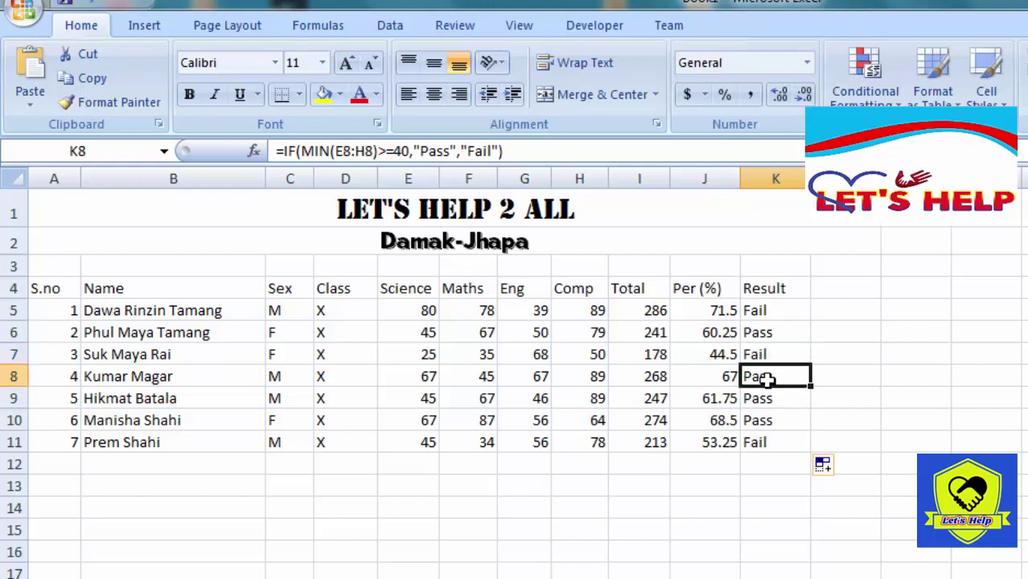